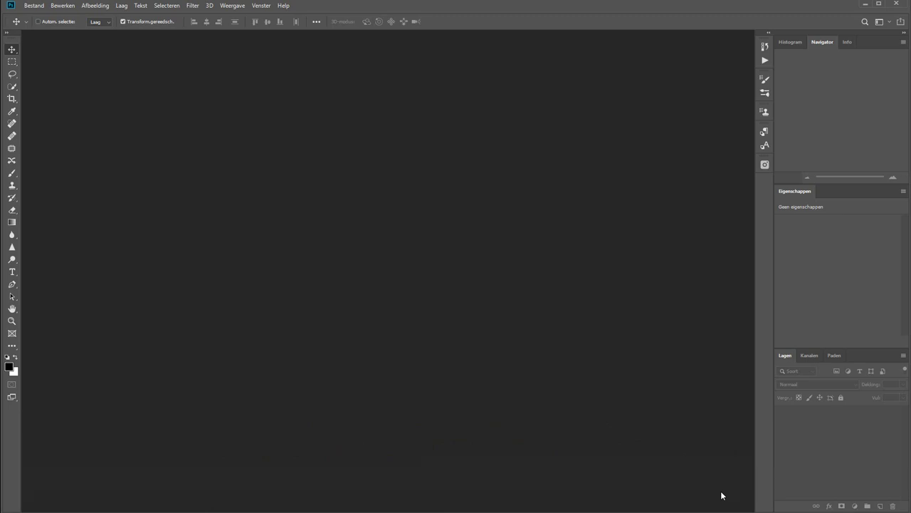
Create Naamloos-1, a white 1920 × 1080 px document at 300 ppi, via Bestand > Nieuw
left_click(29, 6)
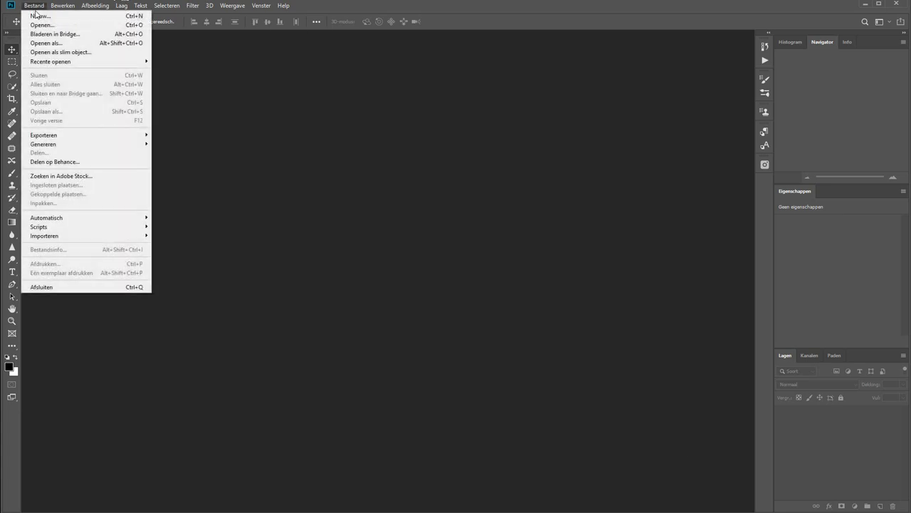
left_click(39, 15)
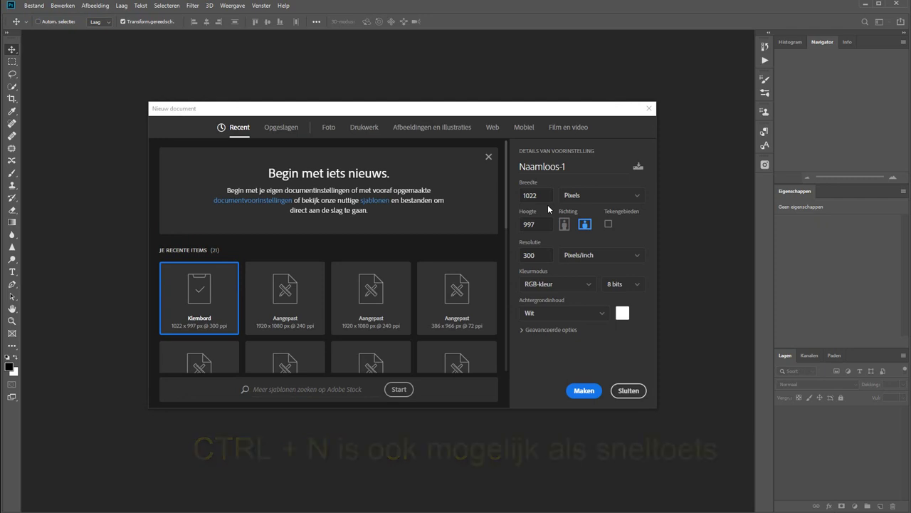
double_click(546, 202)
type("1920")
key("Tab")
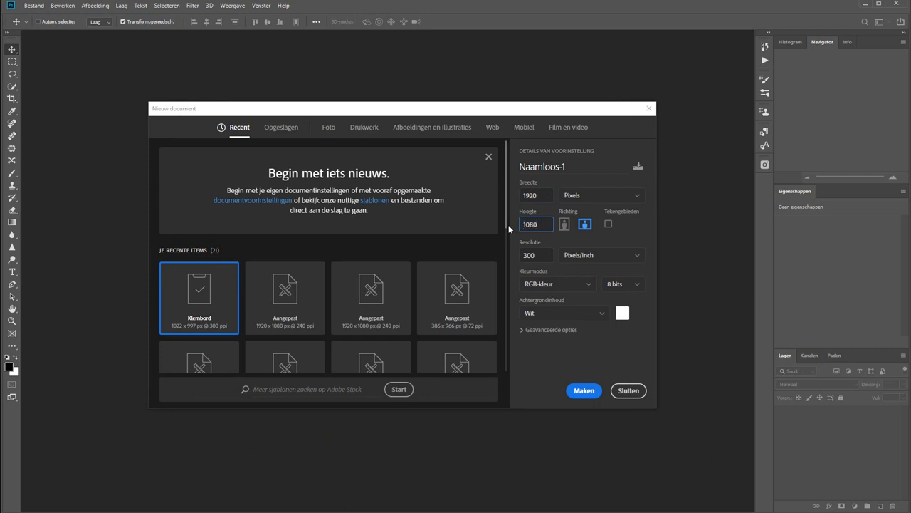
left_click(582, 390)
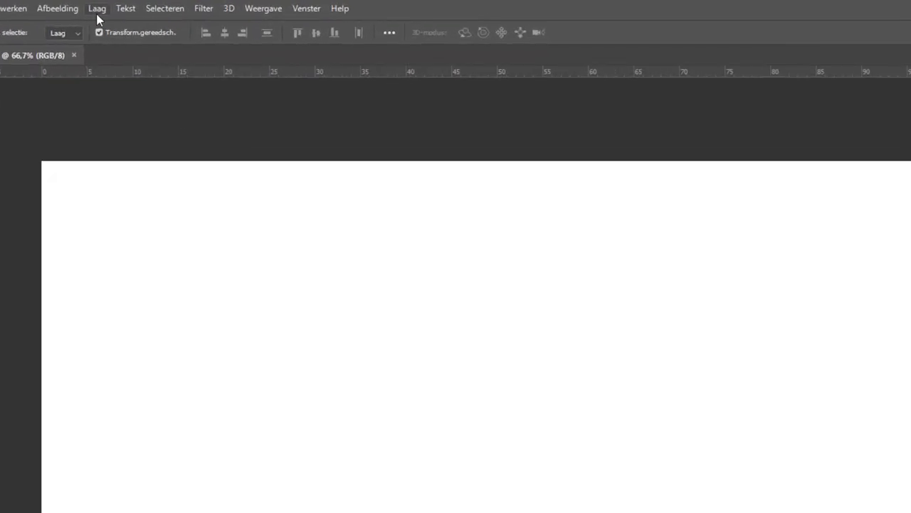
Place clip 1.mp4 from the snelweg folder as video layer Laag 1 above the background
left_click(96, 8)
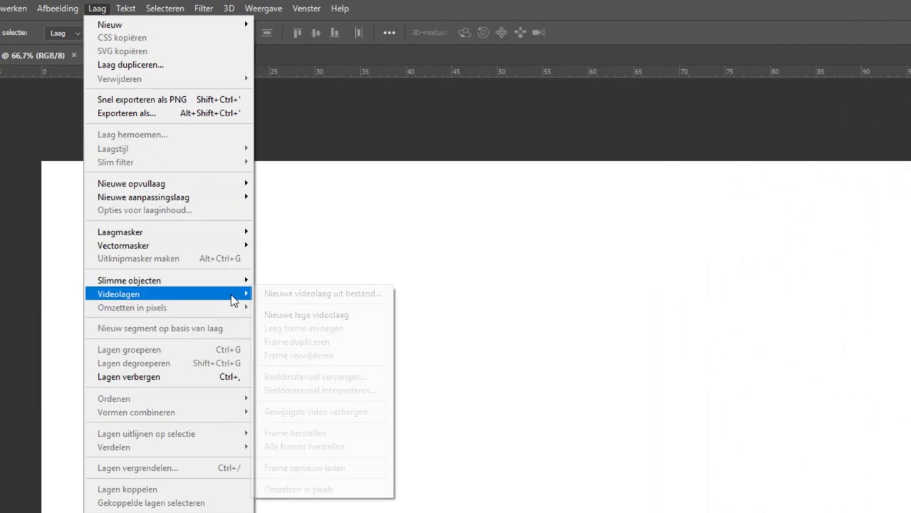
mouse_move(170, 242)
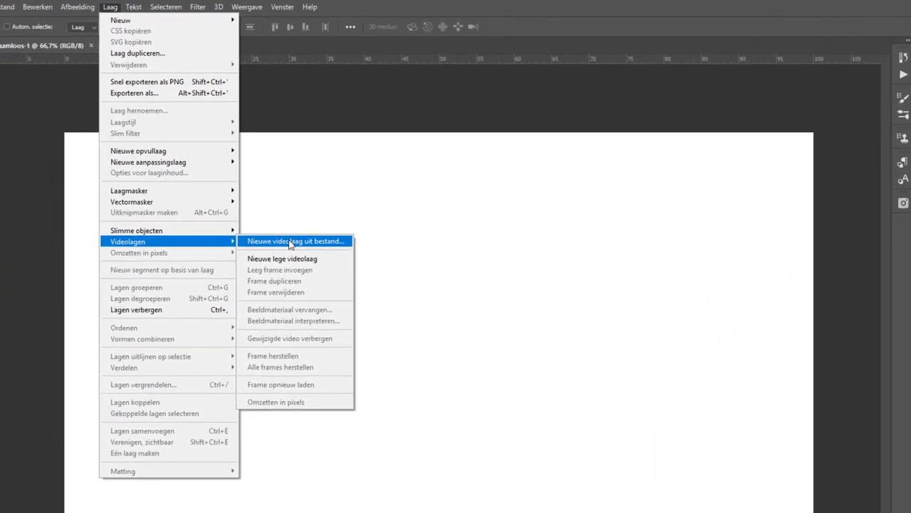
left_click(314, 290)
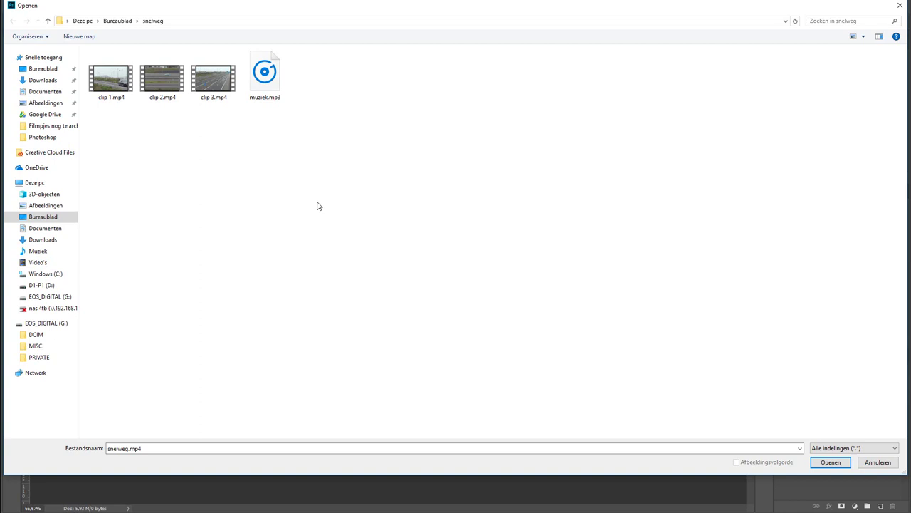
left_click(116, 80)
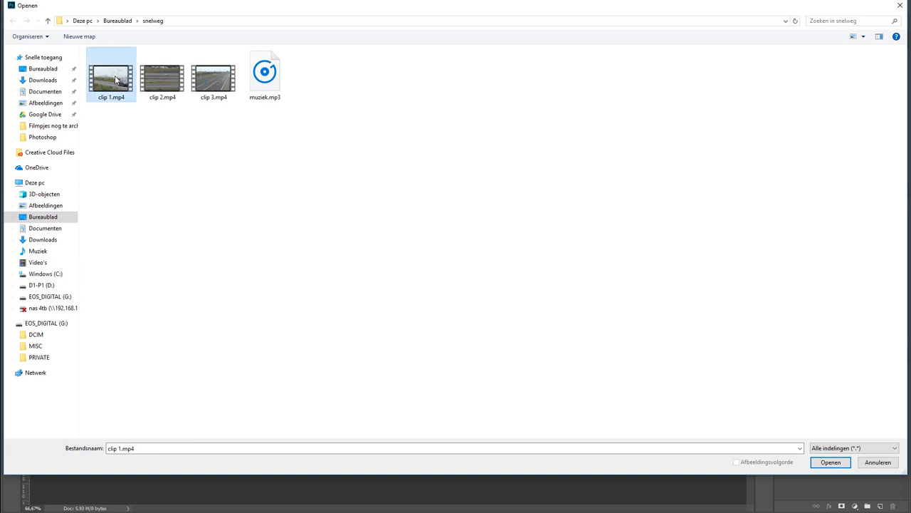
left_click(833, 463)
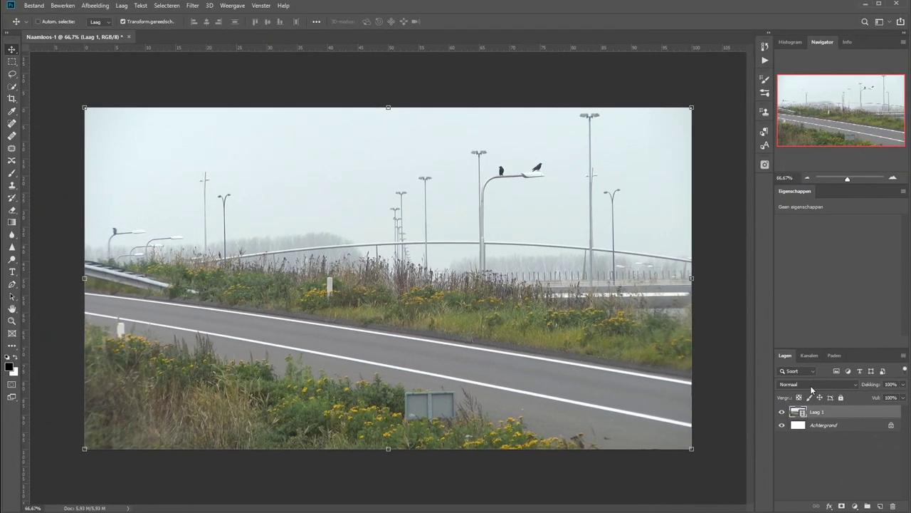
Show the Tijdlijn panel with Laag 1's video clip and an empty audio track
left_click(764, 61)
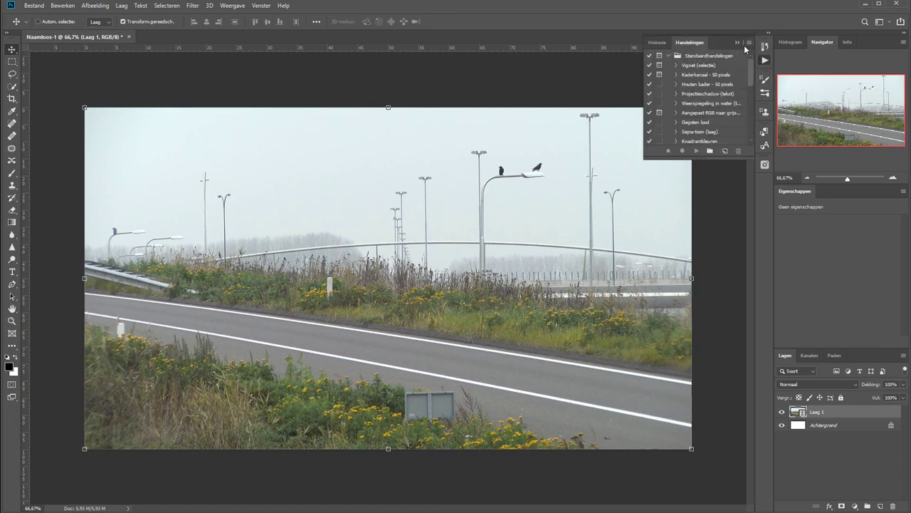
left_click(739, 44)
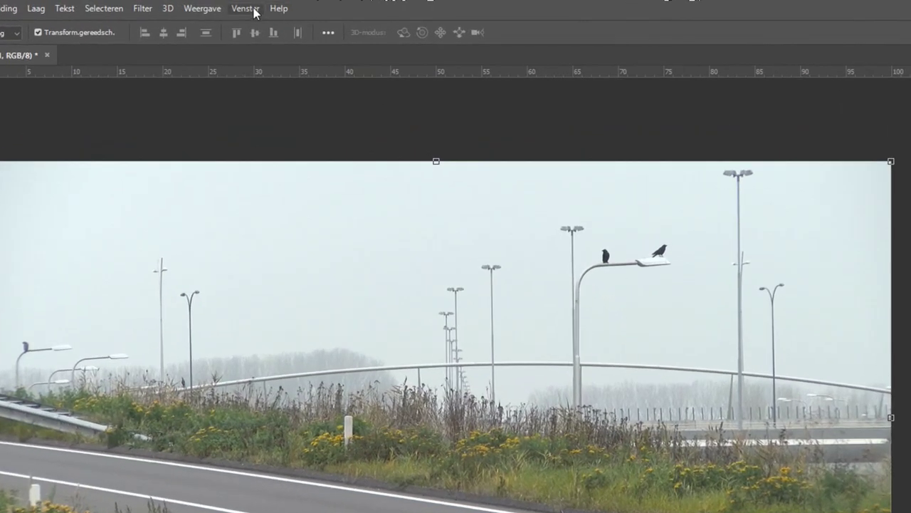
left_click(263, 6)
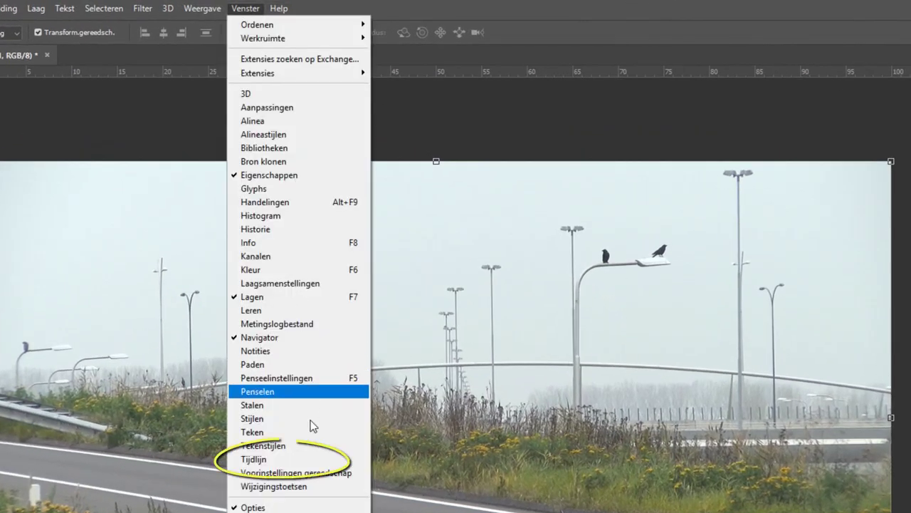
left_click(298, 456)
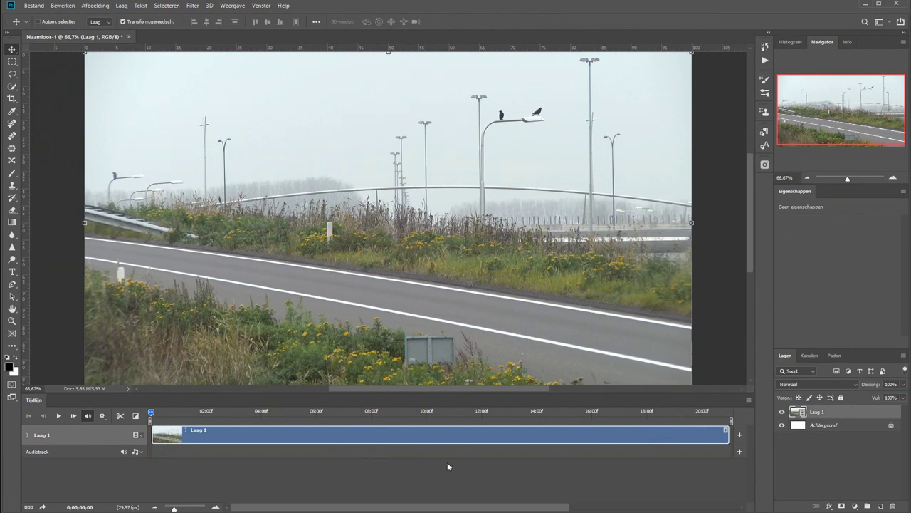
Play clip 1.mp4 in the timeline and pause it at 0;00;10;12
left_click(58, 418)
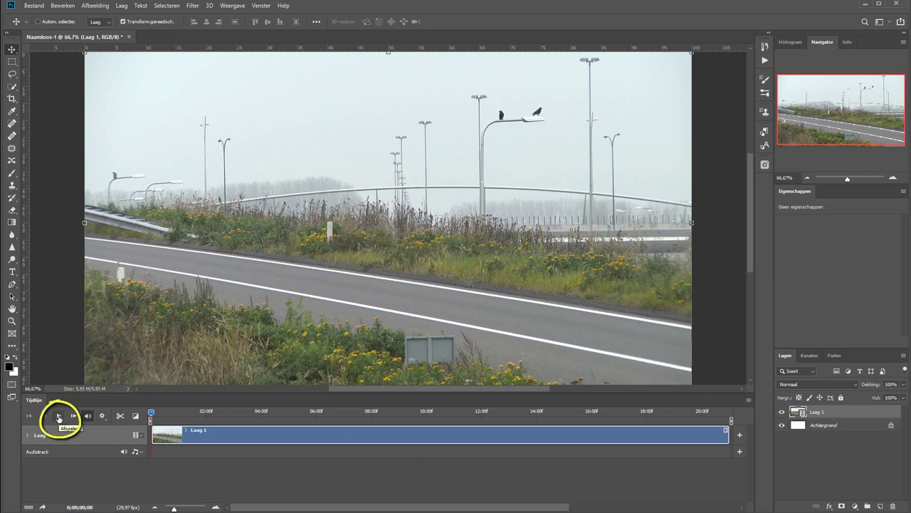
left_click(59, 417)
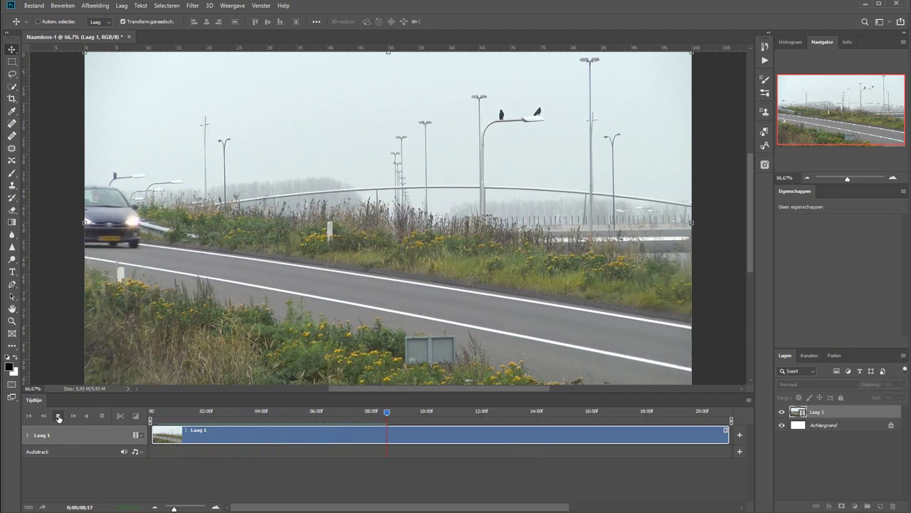
left_click(58, 417)
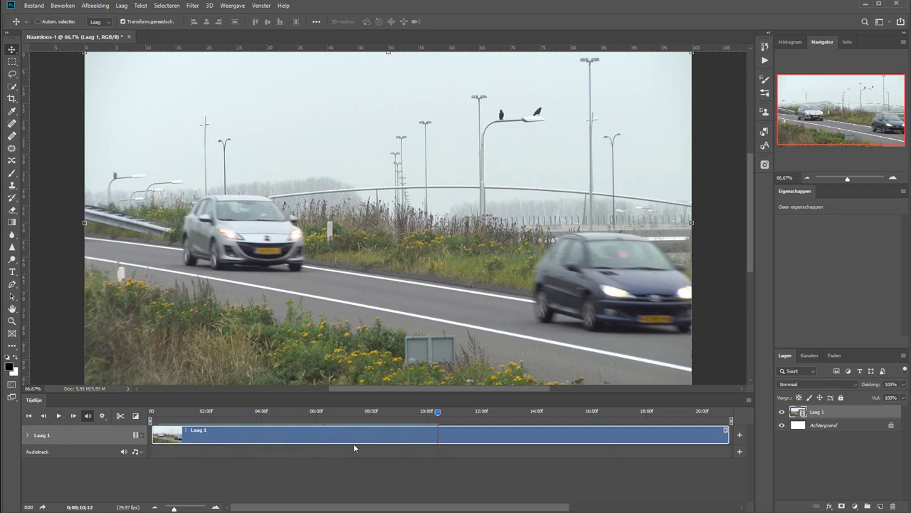
Add clip 2.mp4 as video layer Laag 2 starting at the ten-second mark
left_click(121, 7)
mouse_move(168, 196)
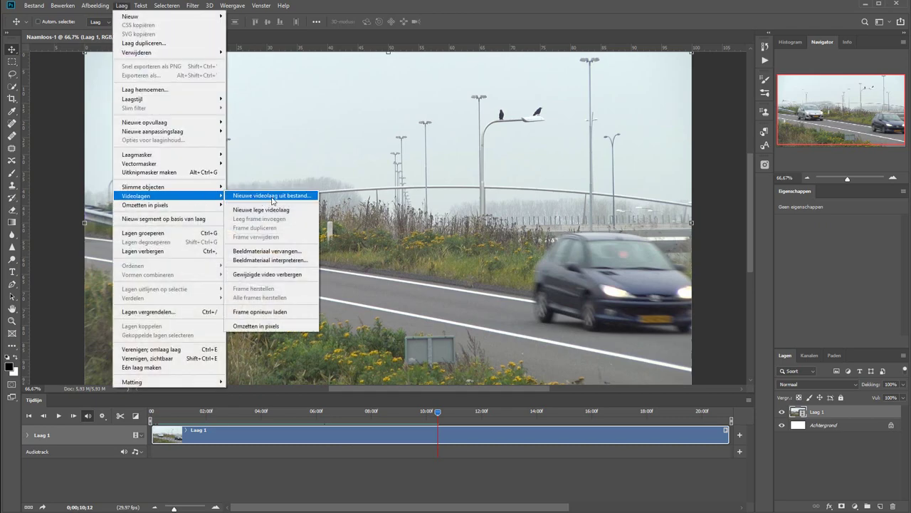
left_click(272, 196)
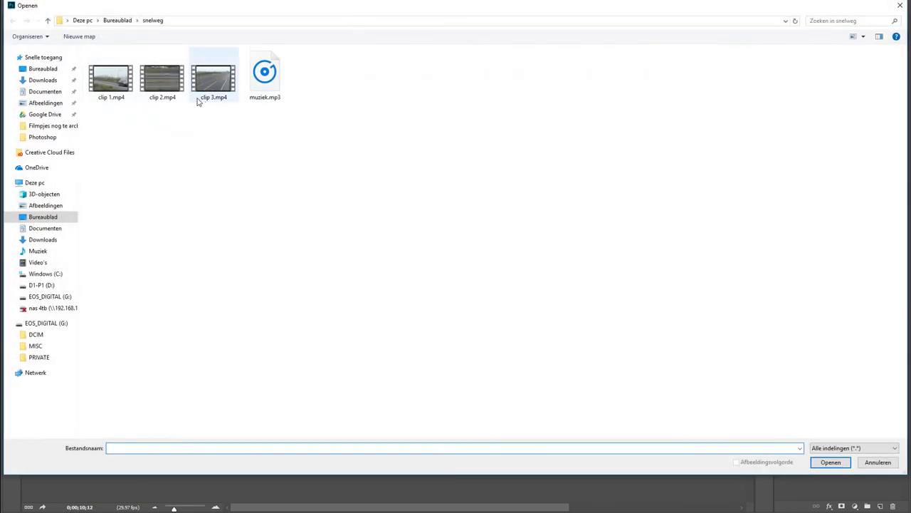
left_click(163, 83)
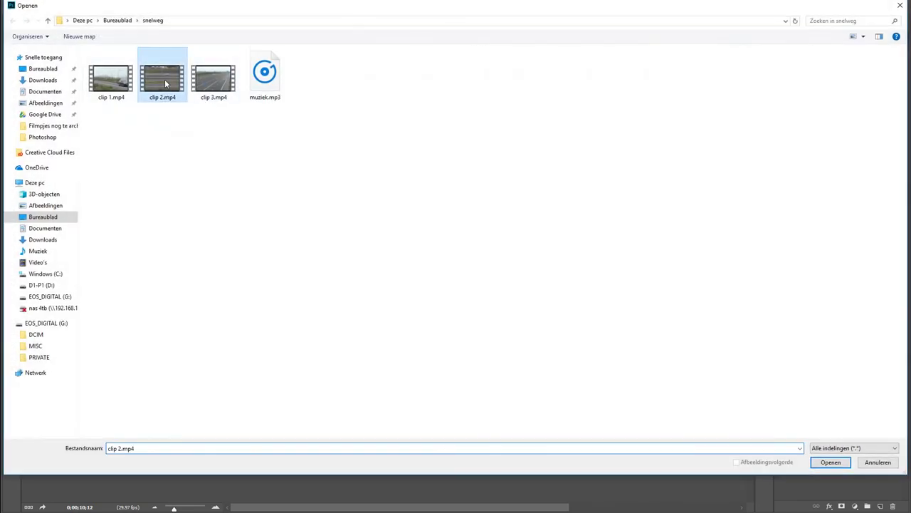
double_click(165, 84)
Add clip 3.mp4 as video layer Laag 3 starting at the ten-second mark
left_click(119, 7)
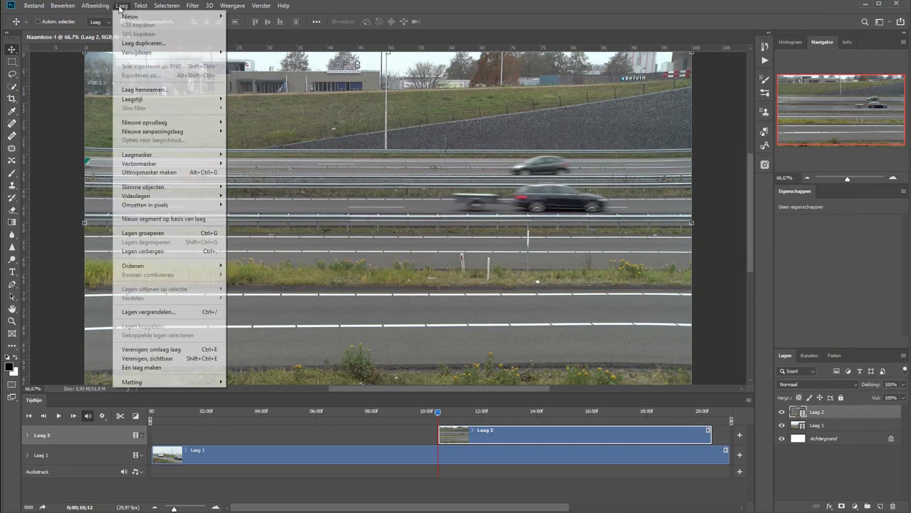
left_click(242, 198)
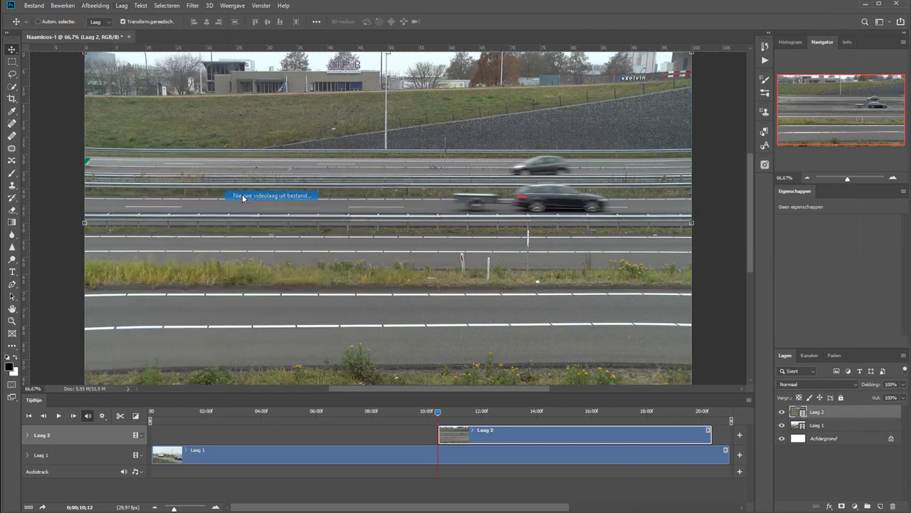
left_click(214, 84)
double_click(213, 84)
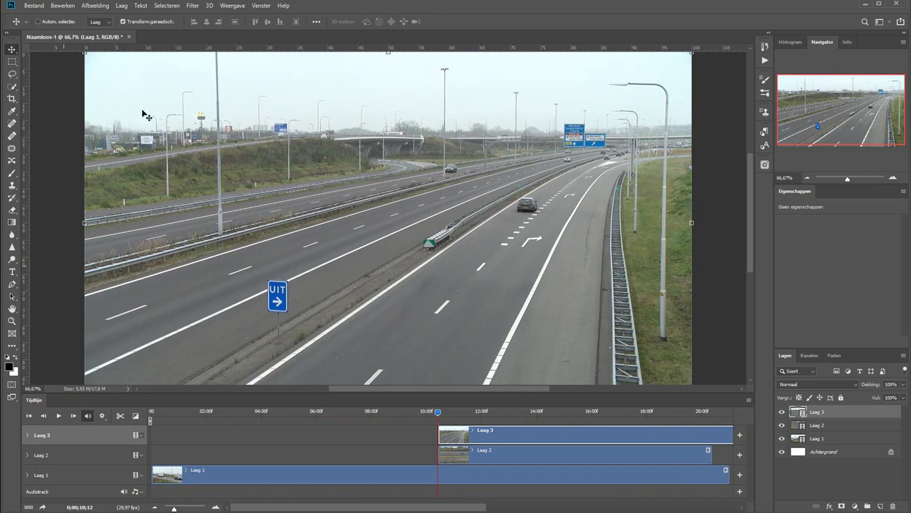
left_click(122, 6)
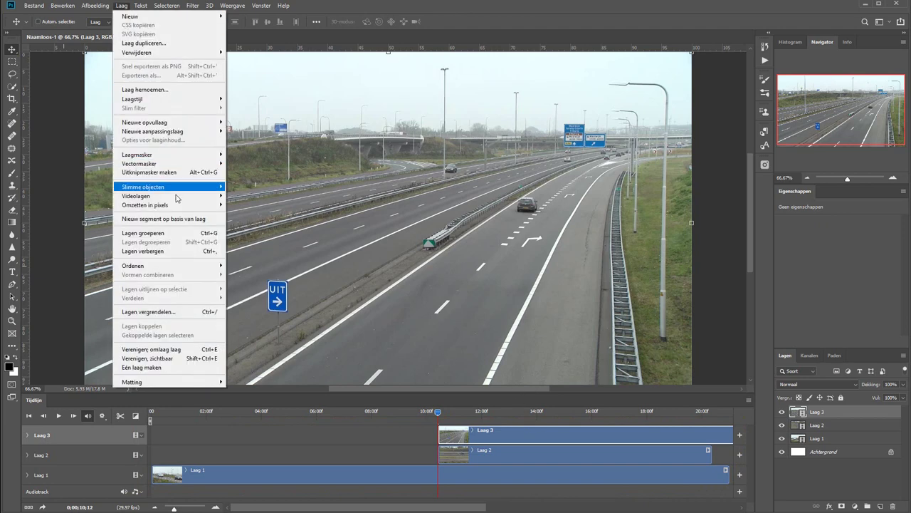
Add muziek.mp3 as Laag 4 and move it to the timeline start below Laag 1
mouse_move(135, 196)
left_click(267, 195)
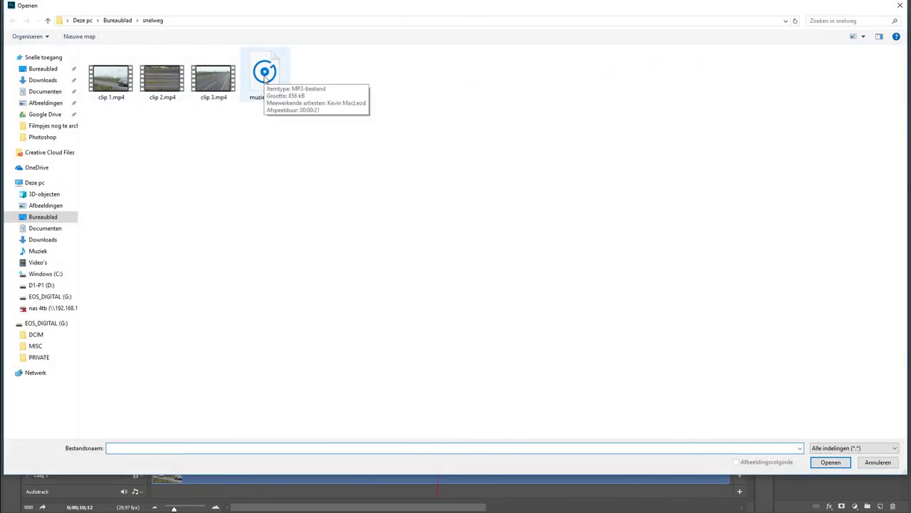
left_click(265, 78)
double_click(265, 78)
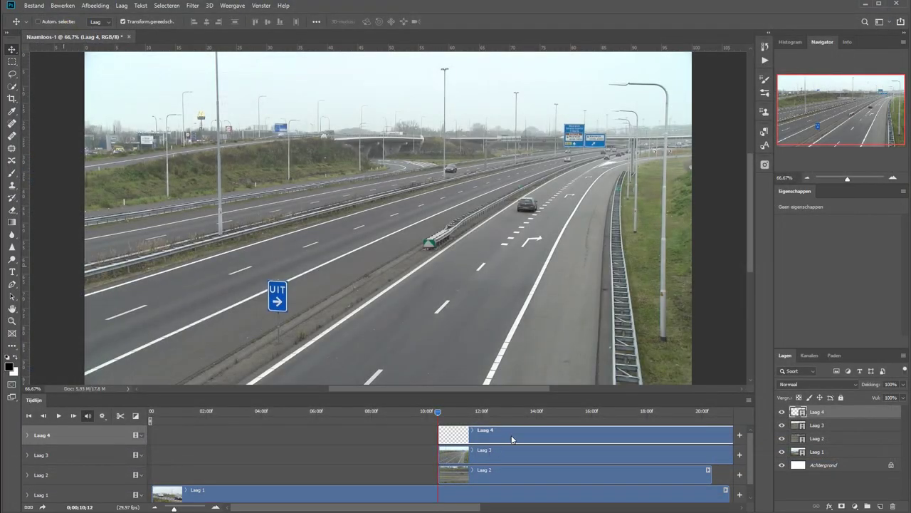
left_click_drag(498, 436, 318, 433)
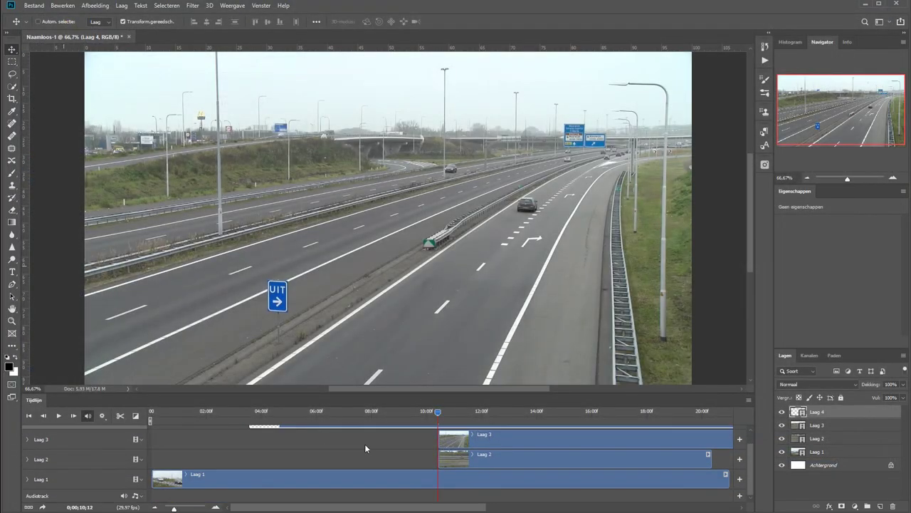
left_click_drag(415, 391, 408, 297)
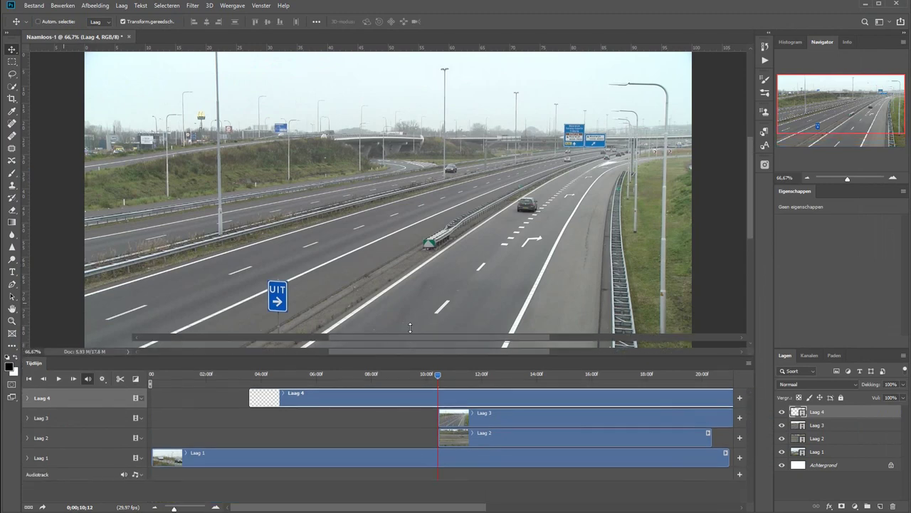
mouse_move(390, 346)
left_mouse_down()
mouse_move(305, 419)
mouse_move(197, 400)
left_mouse_up()
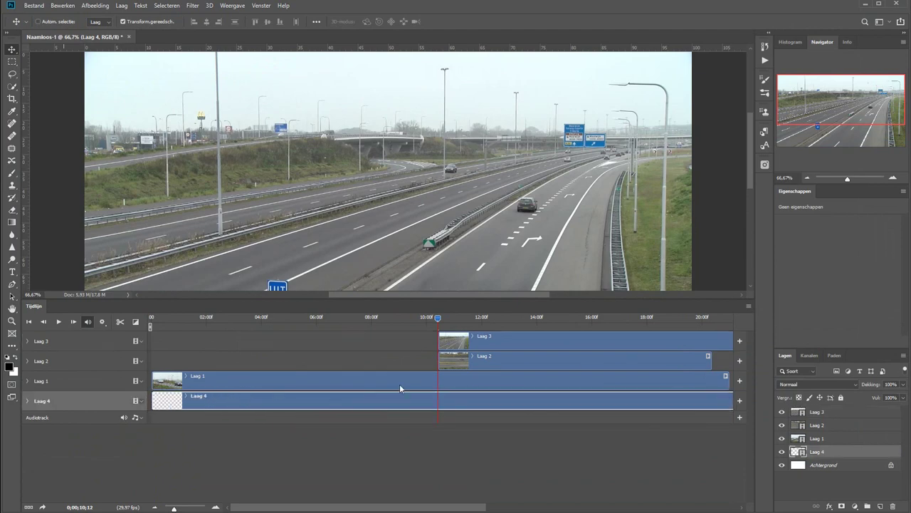
Move Laag 3 to start around 5.7 seconds and align Laag 2's start with it
left_click(515, 336)
left_click_drag(364, 339, 306, 342)
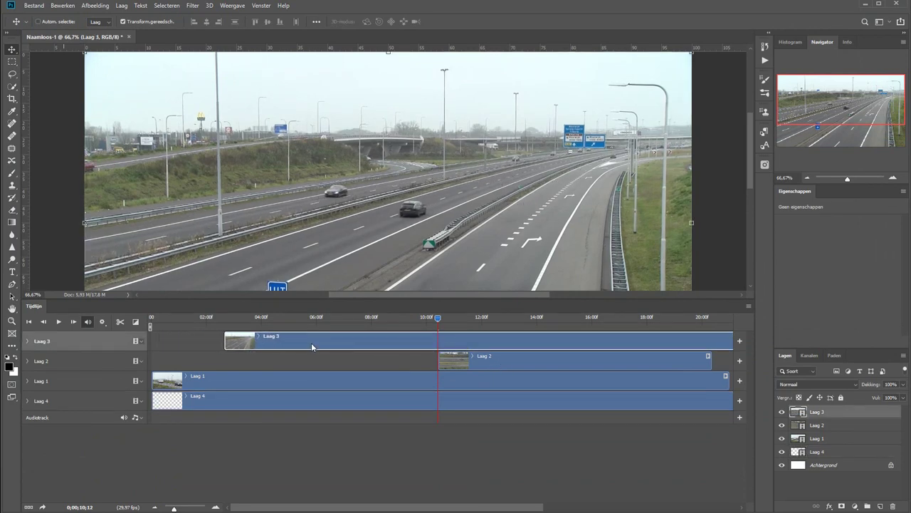
left_click_drag(305, 342, 394, 341)
left_click_drag(517, 363, 389, 361)
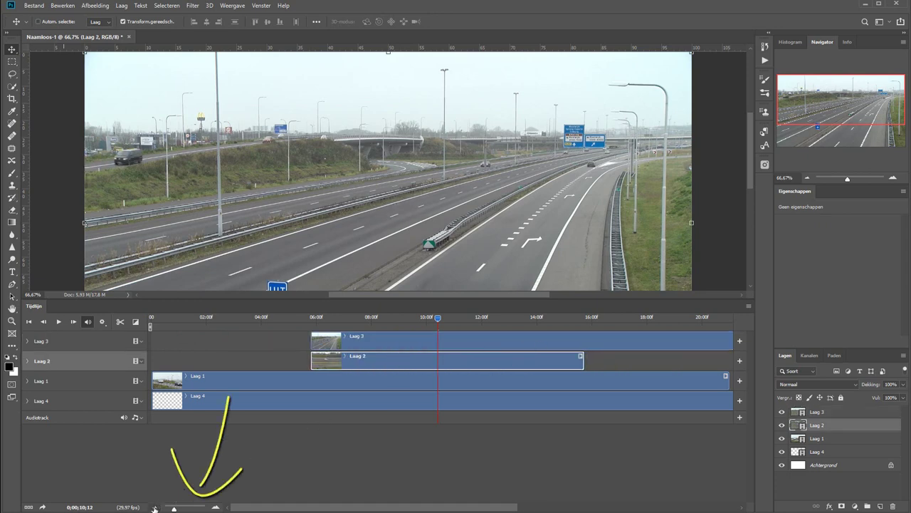
Zoom the timeline out, play the stacked clips to 0;00;15;27, then zoom back in
left_click(155, 507)
left_click(155, 507)
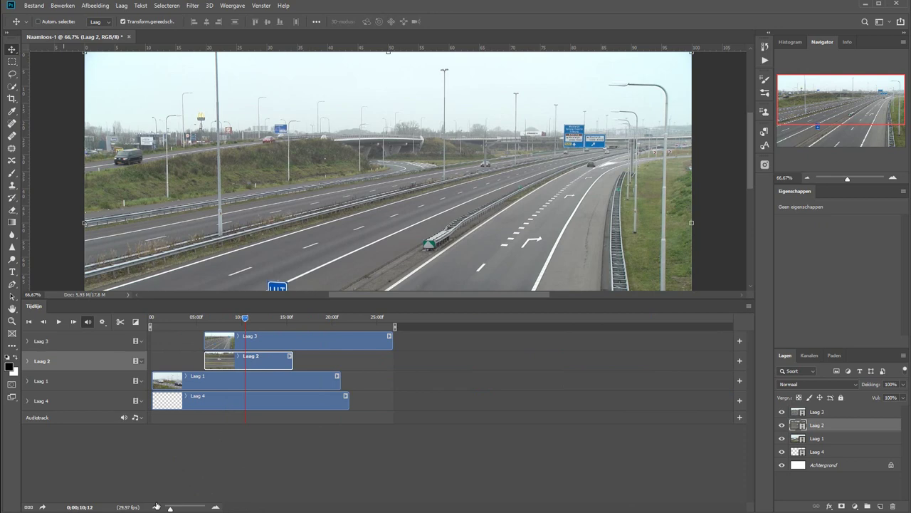
left_click(58, 321)
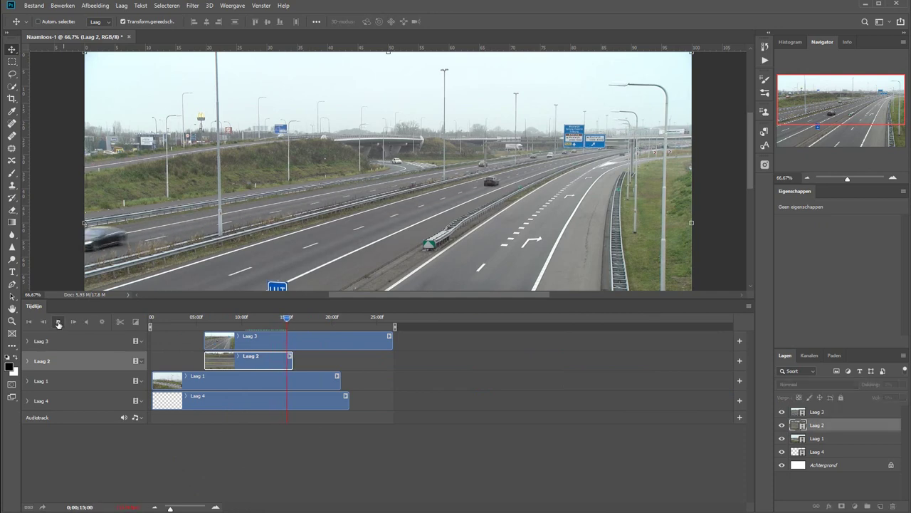
left_click(60, 322)
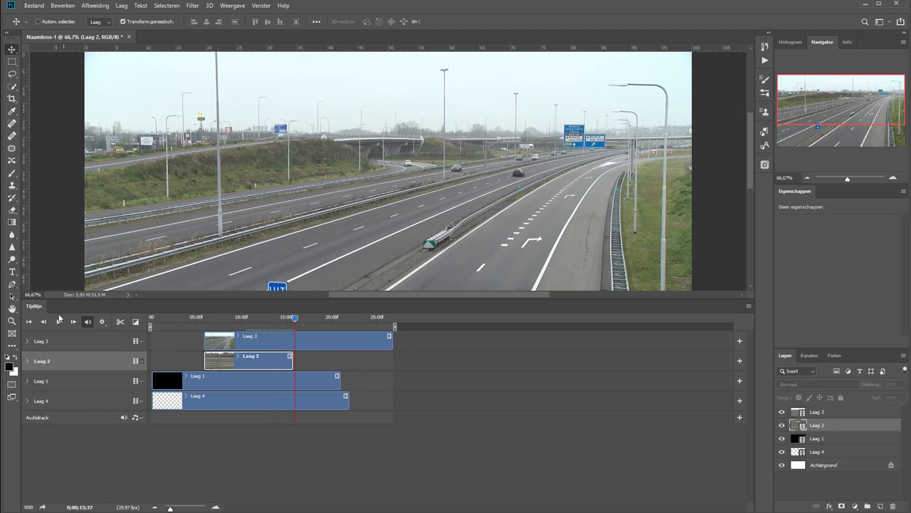
left_click(215, 508)
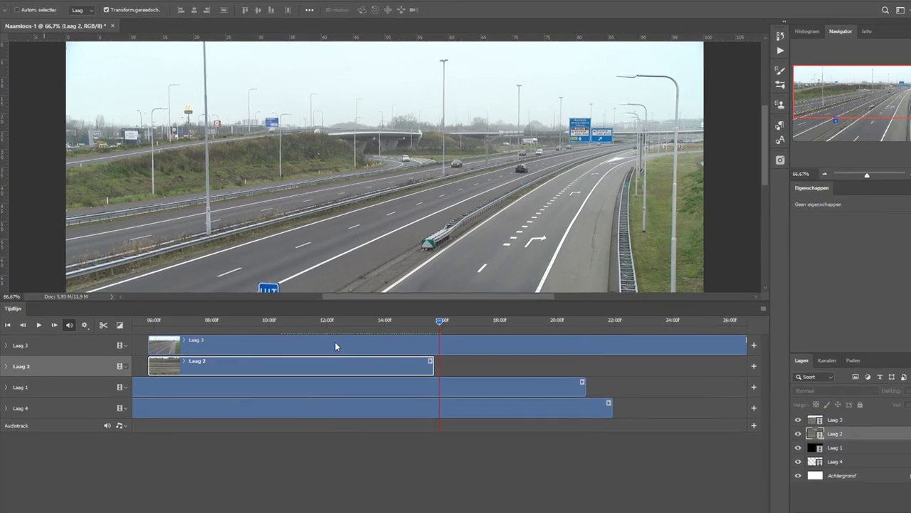
Set the Laag 3 clip's audio volume to 0%
right_click(342, 340)
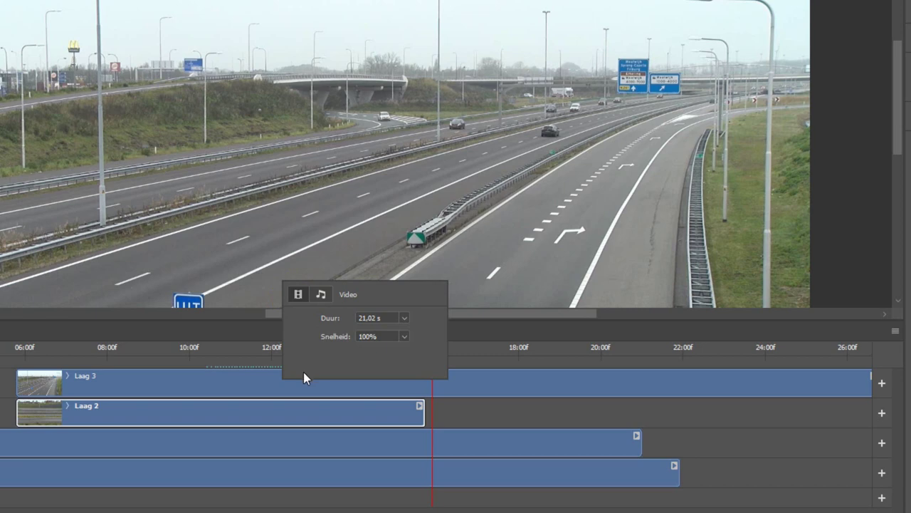
left_click(323, 294)
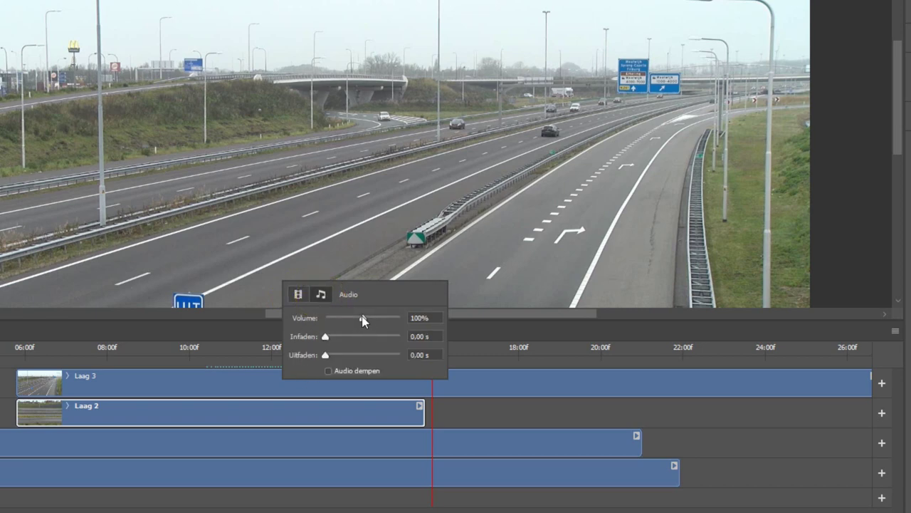
left_click_drag(363, 321, 300, 322)
left_click(235, 385)
Check the audio settings of the Laag 2 and Laag 1 clips
right_click(235, 385)
left_click(268, 297)
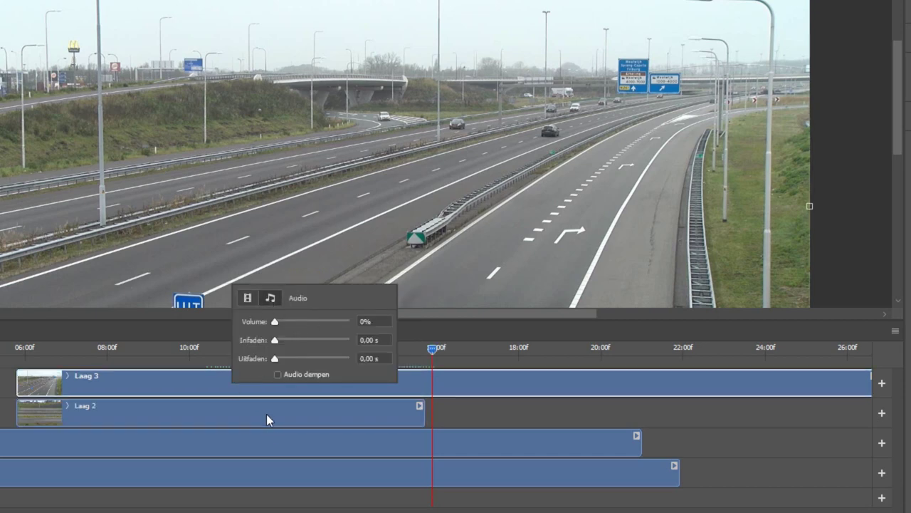
right_click(267, 413)
left_click(297, 324)
left_click(260, 439)
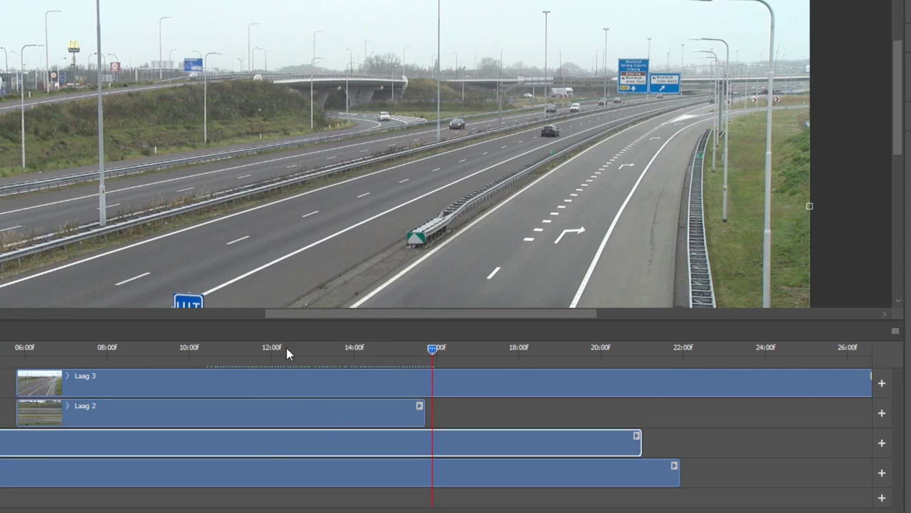
right_click(248, 427)
left_click(280, 353)
left_click(263, 475)
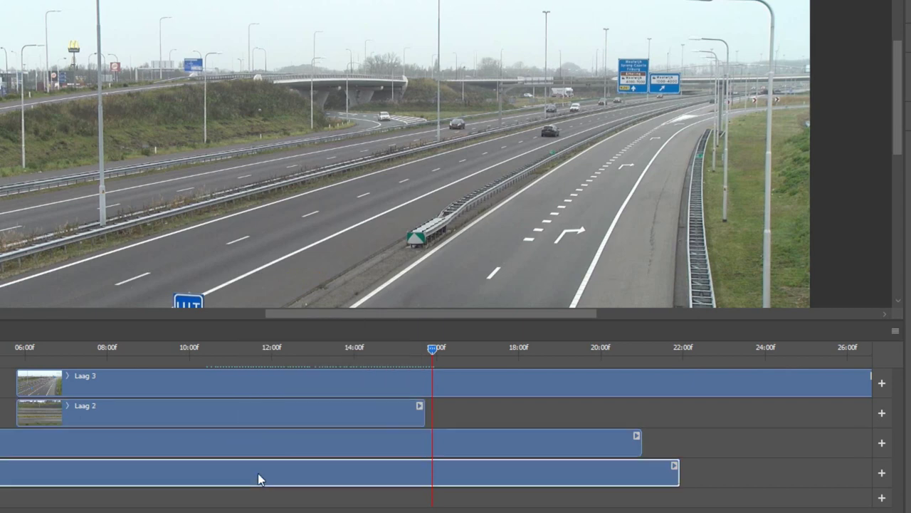
Set the Laag 4 clip's audio volume to 0%
right_click(277, 480)
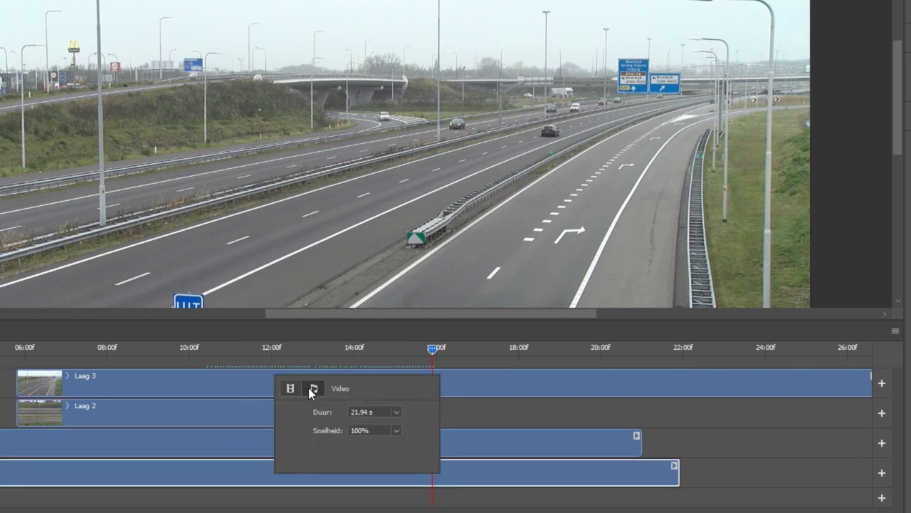
left_click(313, 388)
left_click_drag(353, 413, 261, 413)
left_click(228, 501)
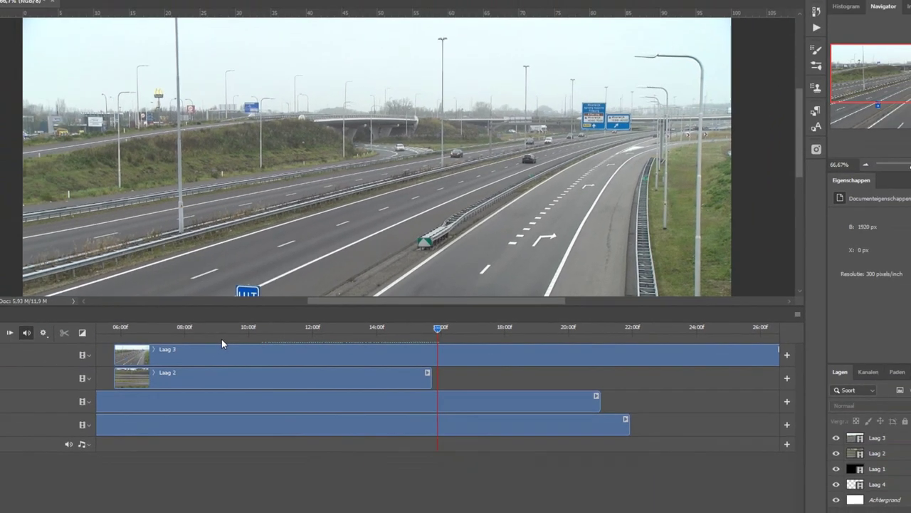
Preview the sequence from about 07:23, zoom the timeline out, and fit the frame in the window
left_click(217, 317)
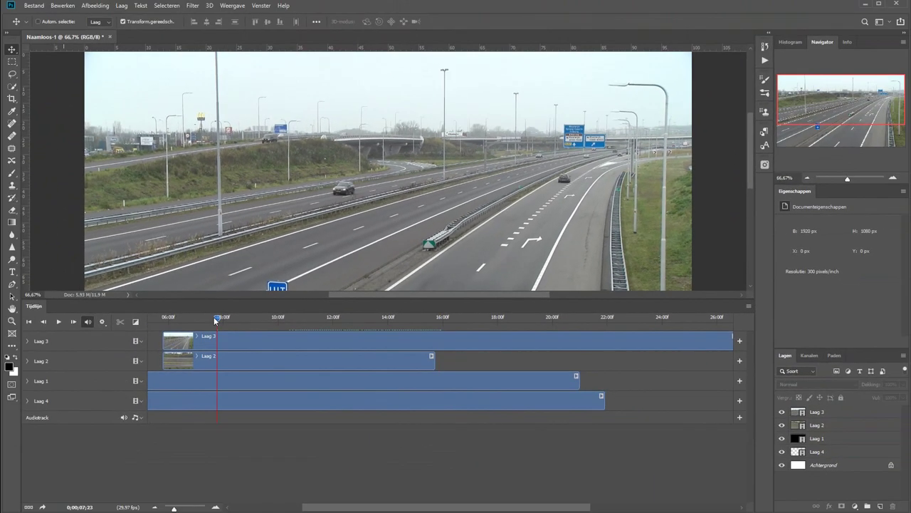
left_click(59, 321)
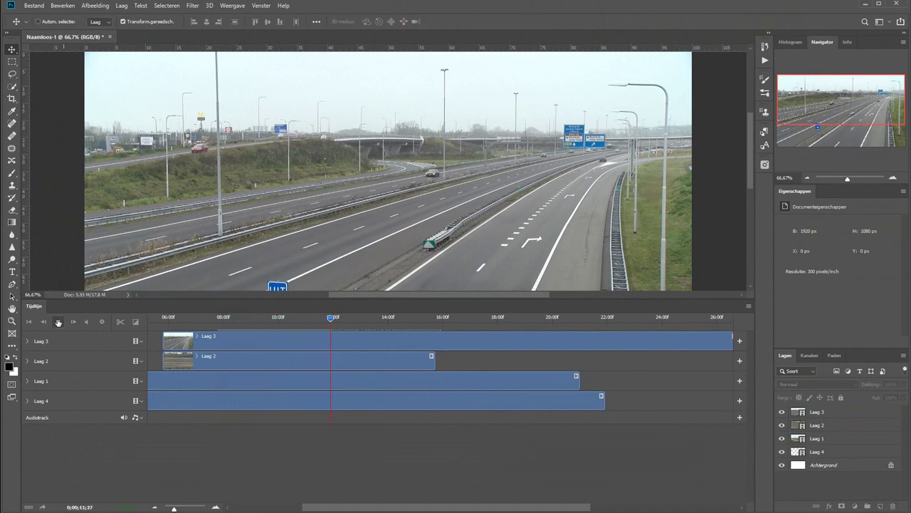
left_click(59, 323)
left_click(155, 507)
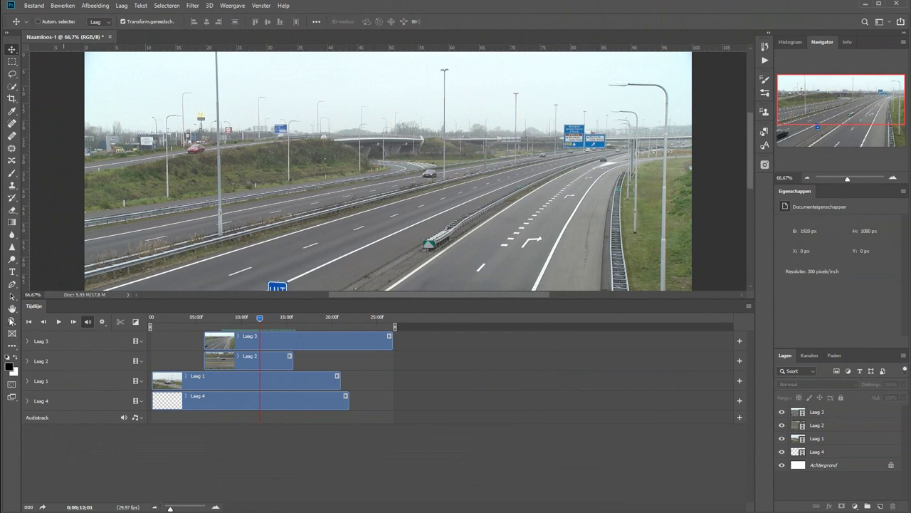
left_click(11, 321)
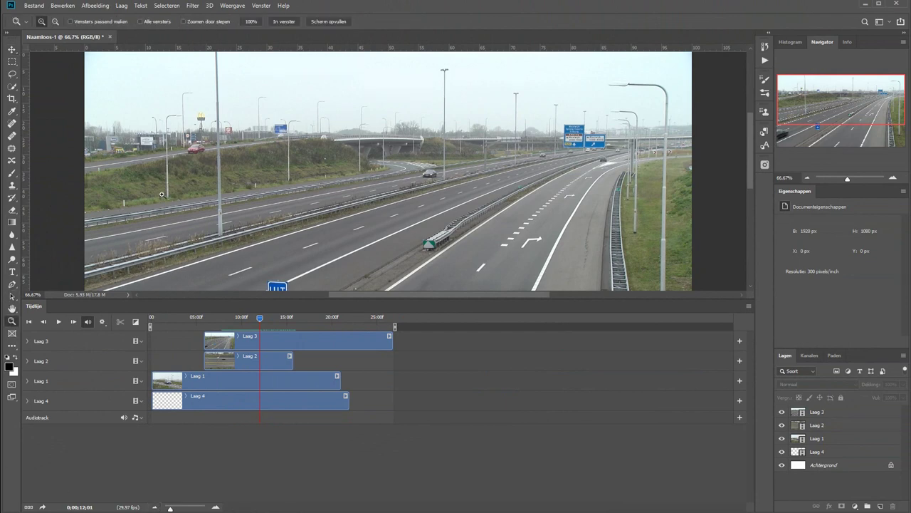
left_click(297, 22)
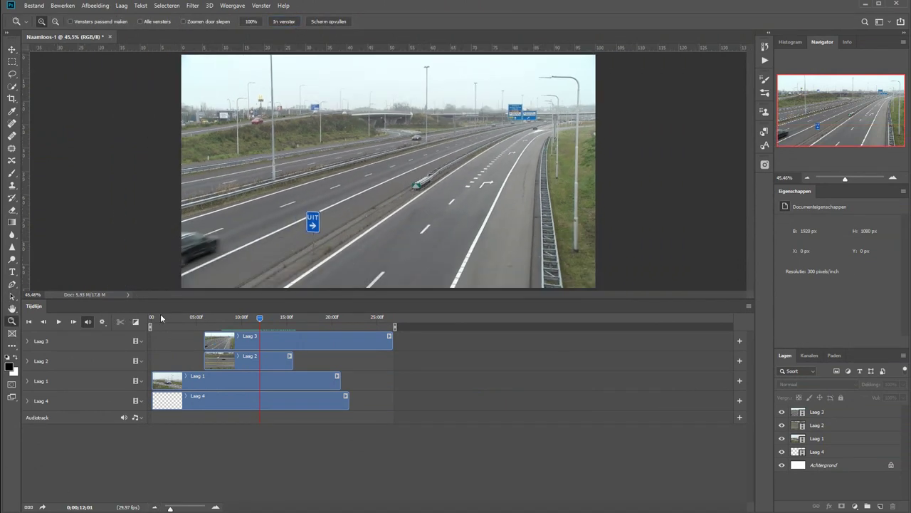
Move Laag 3 to start about 33 seconds and Laag 2 to about 22 seconds
left_click(357, 341)
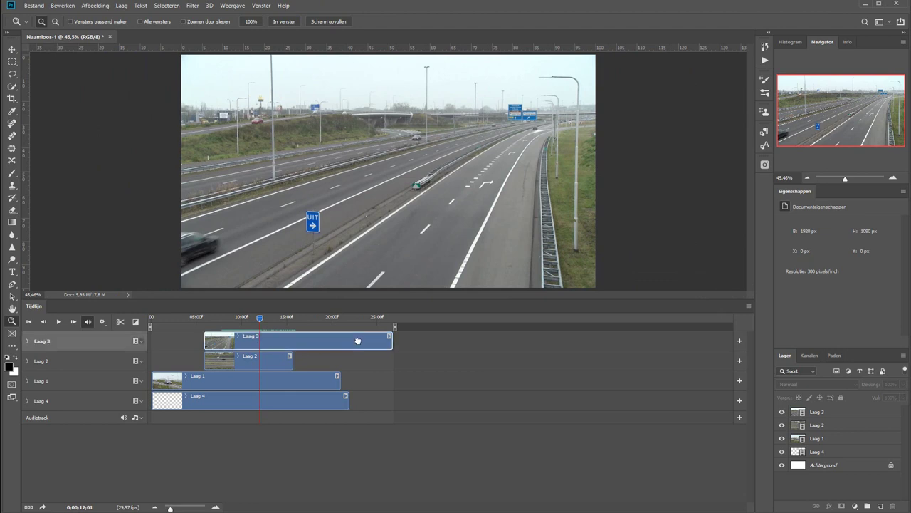
left_click_drag(357, 341, 607, 341)
left_click(277, 359)
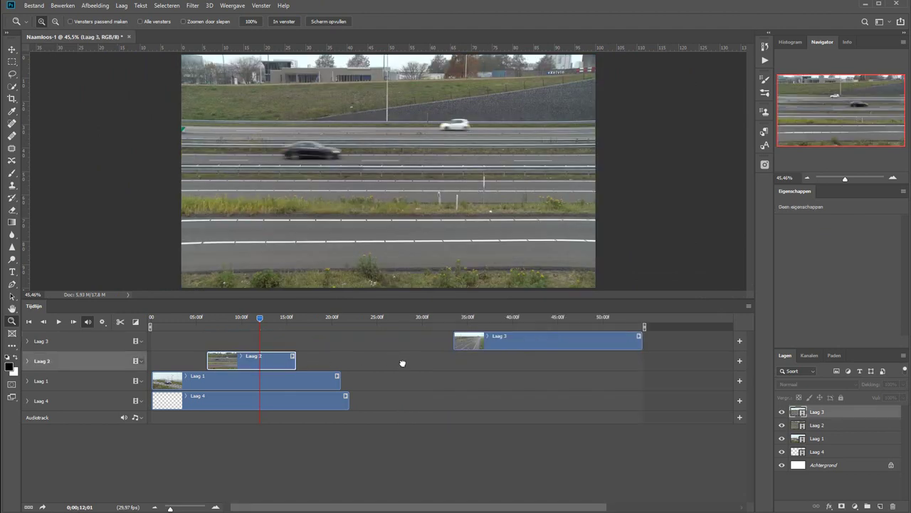
left_click_drag(402, 363, 416, 355)
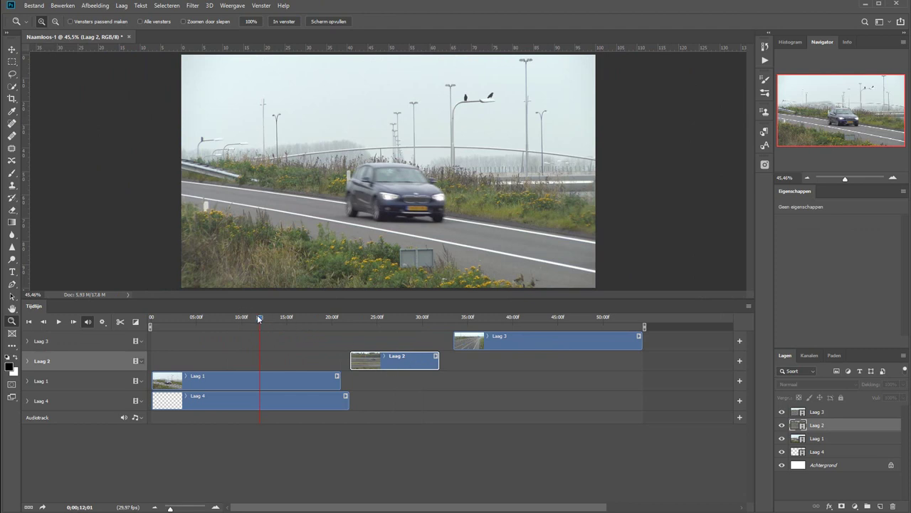
Scrub the sequence, move Laag 3 to the timeline start and Laag 1 to about 35 seconds
mouse_move(259, 319)
left_mouse_down()
mouse_move(230, 318)
mouse_move(389, 318)
mouse_move(375, 319)
left_mouse_up()
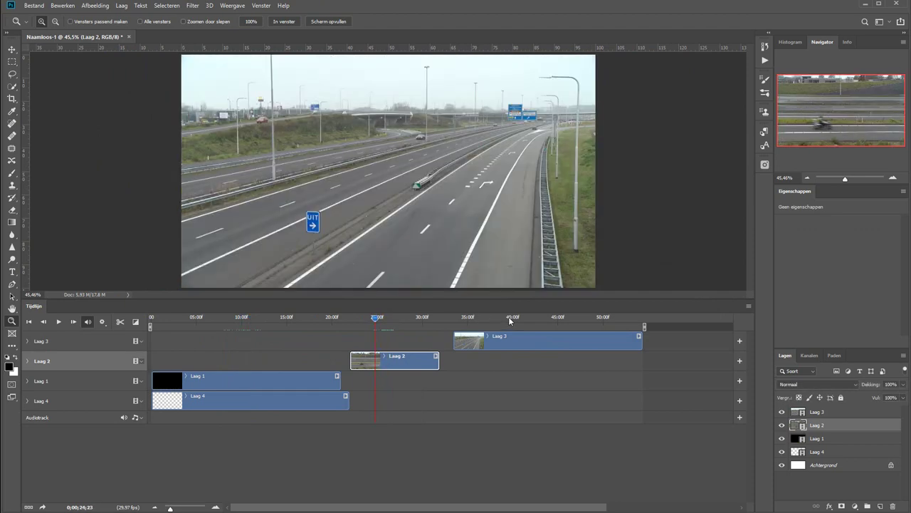
left_click(510, 322)
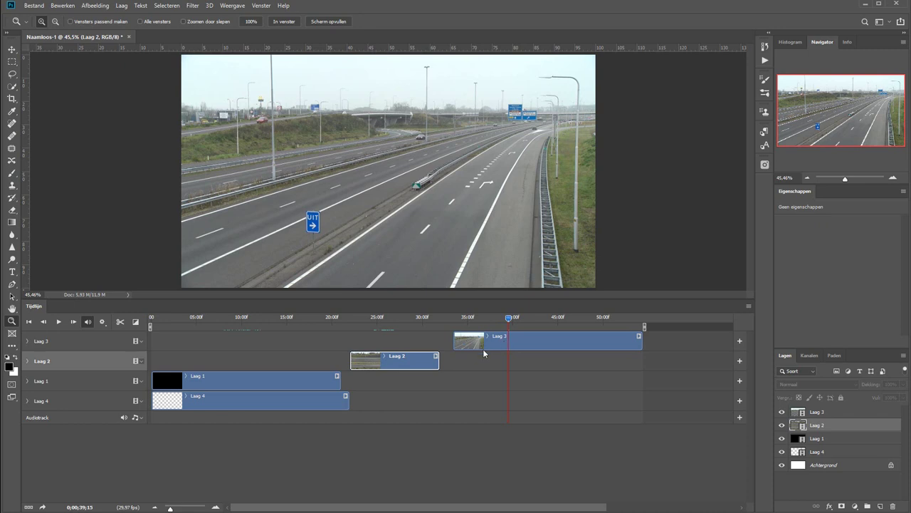
left_click_drag(519, 342, 219, 339)
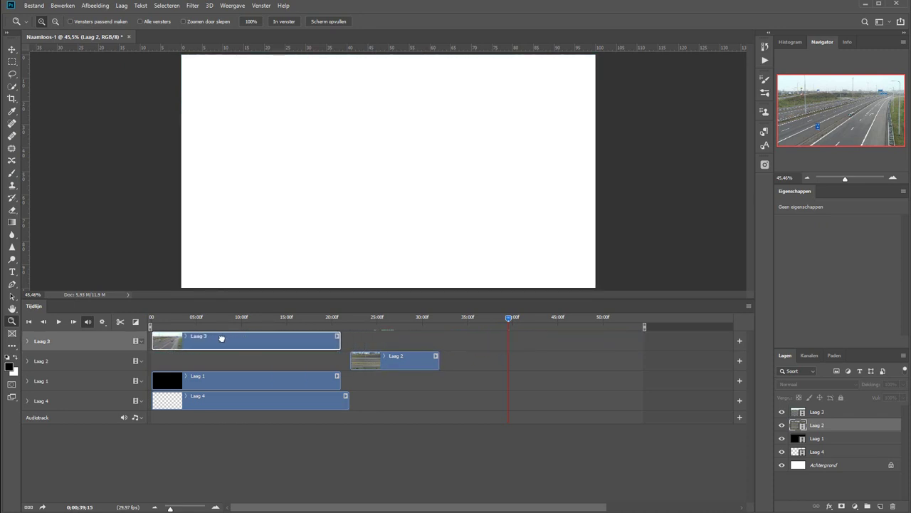
left_click(386, 324)
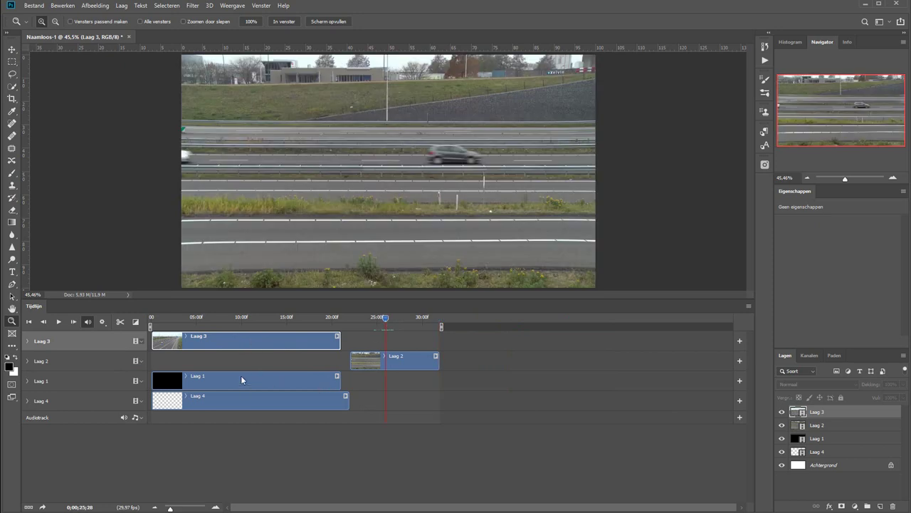
left_click_drag(212, 383, 576, 381)
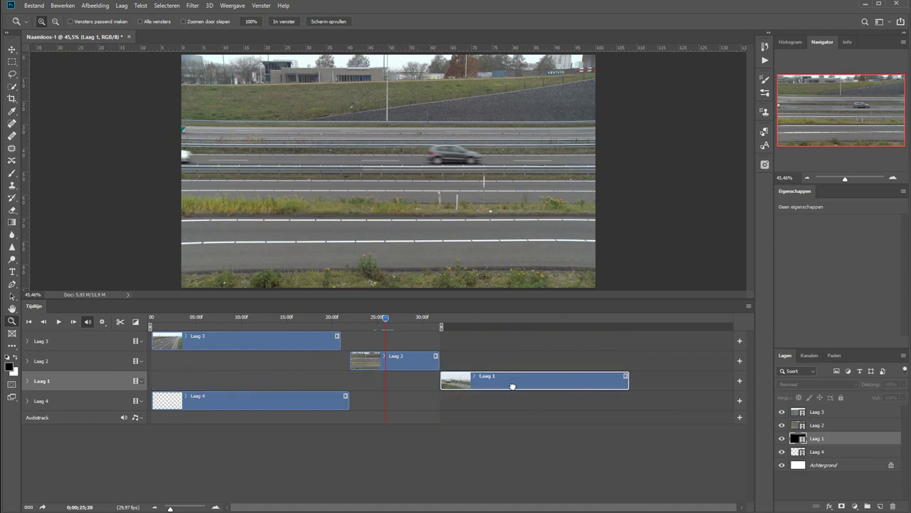
left_click(503, 319)
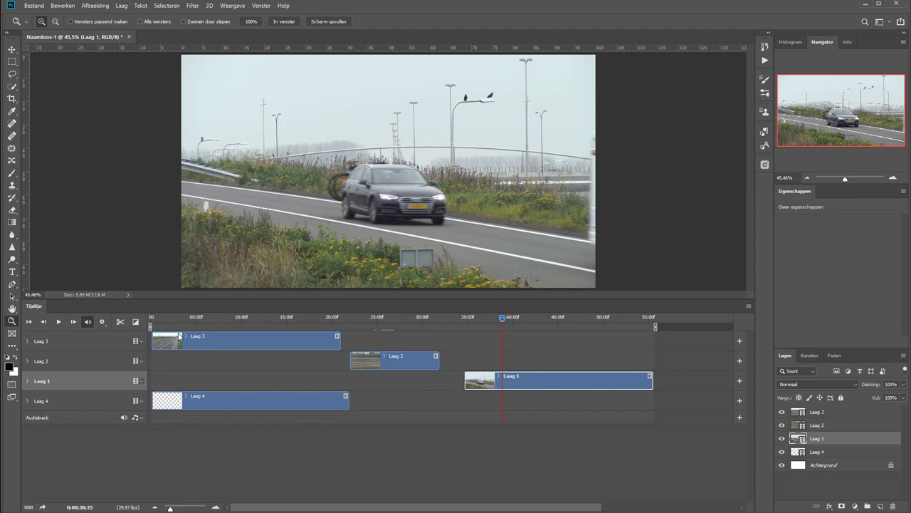
Trim Laag 3's opening seconds and slide it back to 0, so it runs about 11 seconds
left_click(161, 319)
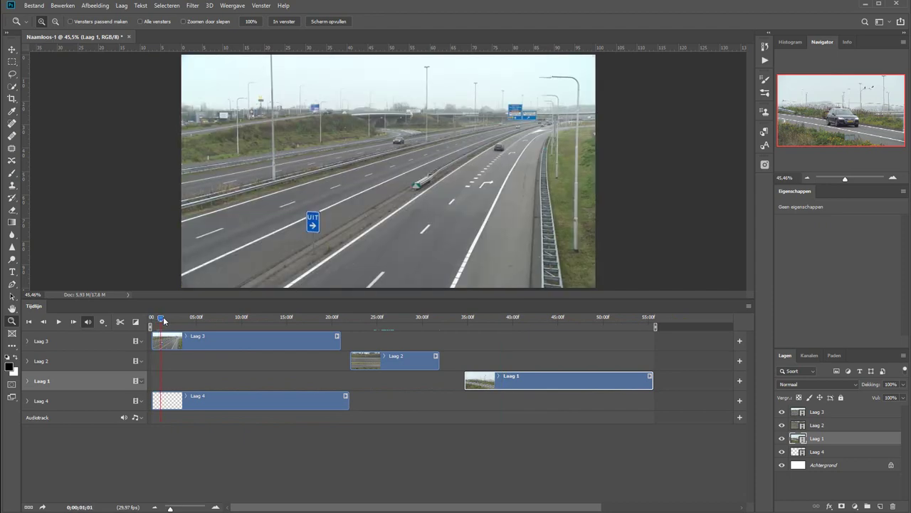
left_click_drag(164, 321, 239, 328)
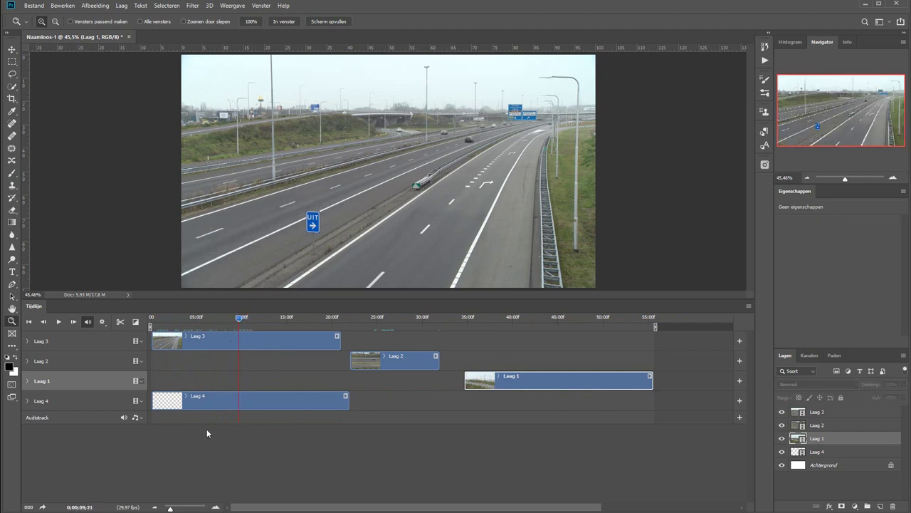
left_click(216, 509)
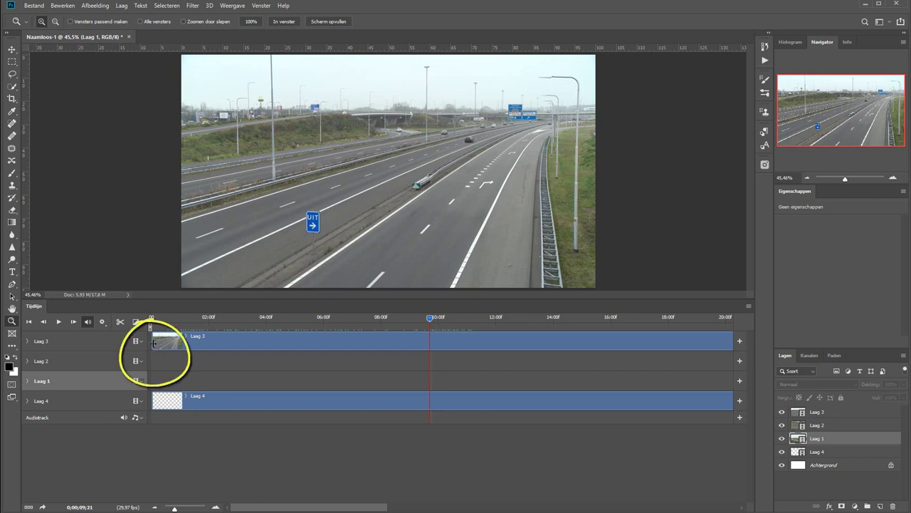
left_click_drag(153, 341, 427, 347)
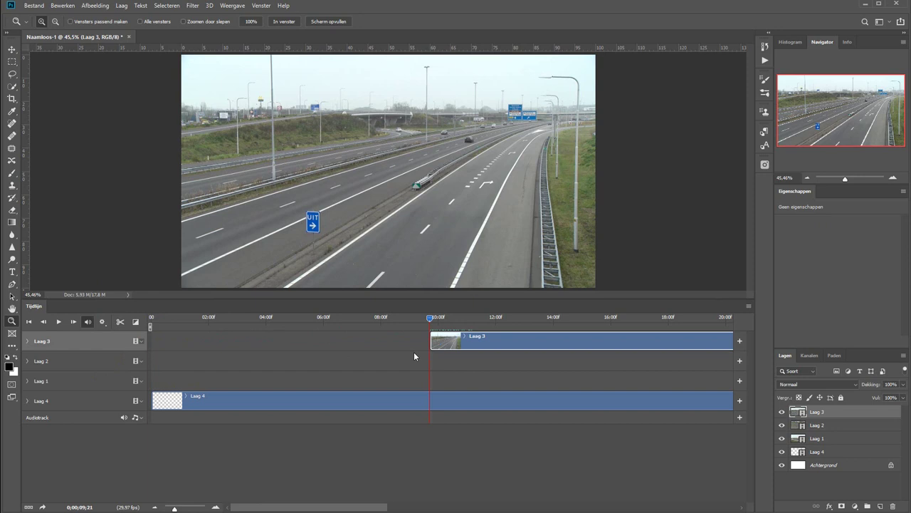
left_click_drag(506, 346, 230, 348)
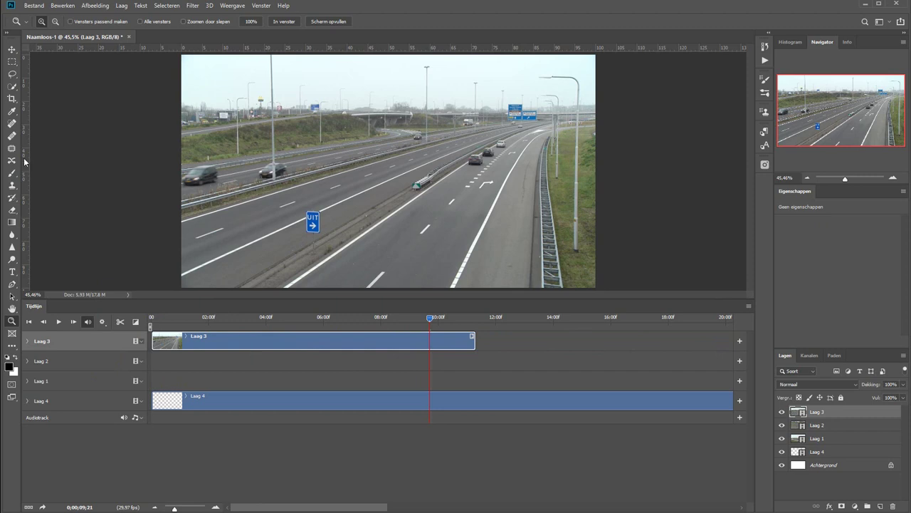
left_click(155, 508)
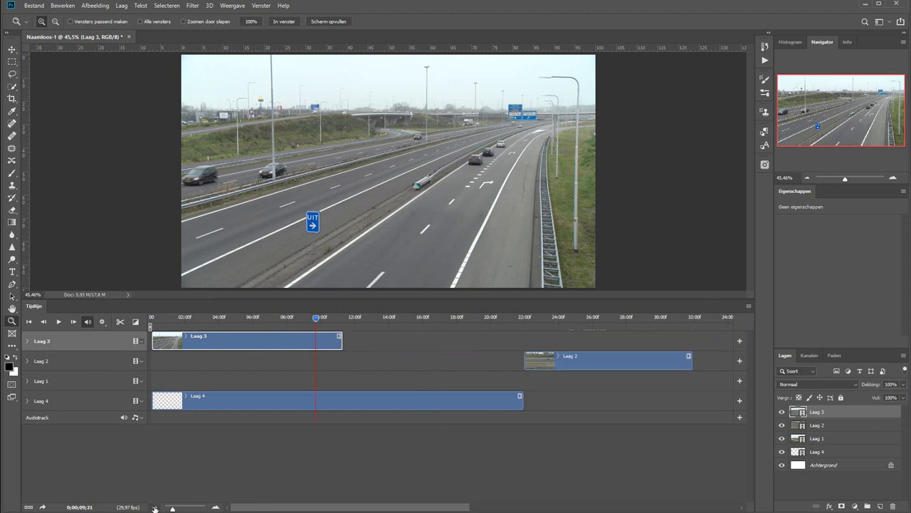
Trim Laag 2's start and shift the clip earlier toward Laag 3's end
left_click(155, 507)
left_click_drag(350, 320, 359, 320)
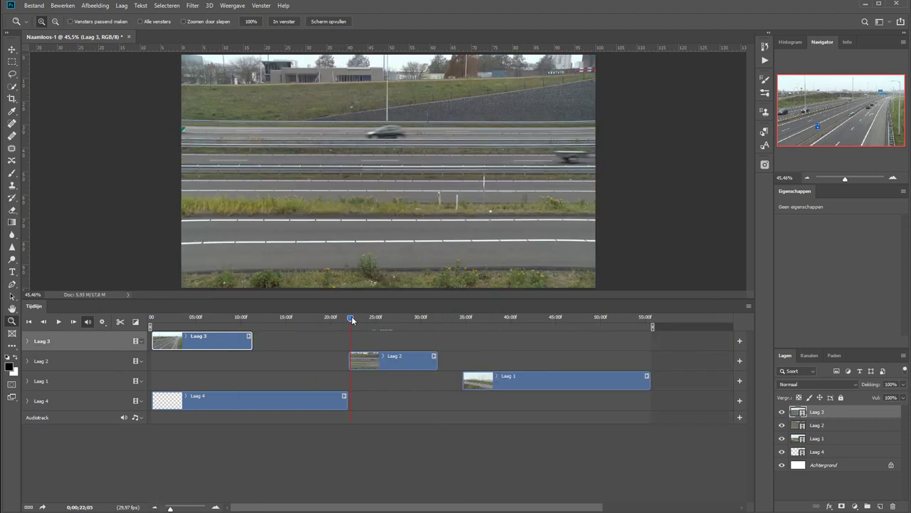
left_click(350, 359)
mouse_move(350, 359)
left_mouse_down()
mouse_move(361, 359)
mouse_move(292, 359)
left_mouse_up()
Trim Laag 1 and shift it earlier, then scrub the overlap around 10 seconds
left_click(471, 320)
mouse_move(472, 320)
left_mouse_down()
mouse_move(508, 320)
mouse_move(461, 327)
mouse_move(516, 332)
left_mouse_up()
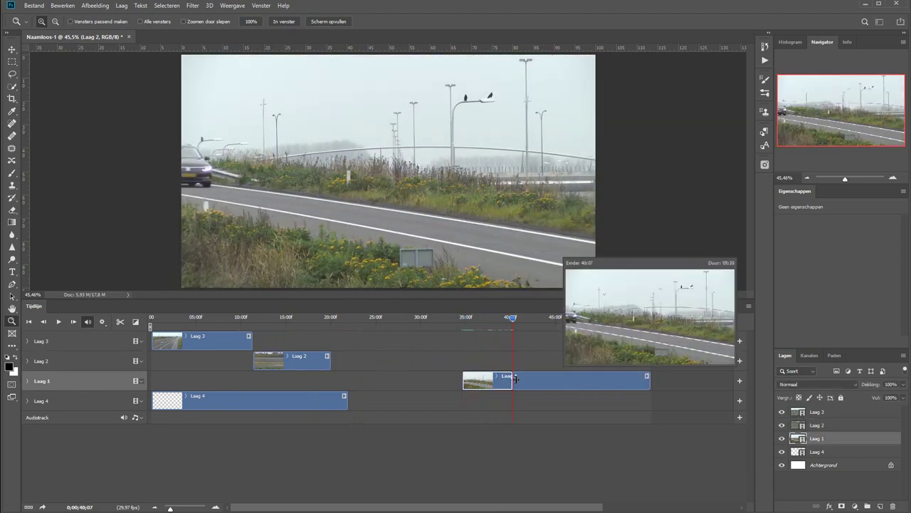
mouse_move(648, 384)
left_mouse_down()
mouse_move(323, 378)
mouse_move(262, 362)
mouse_move(270, 362)
left_mouse_up()
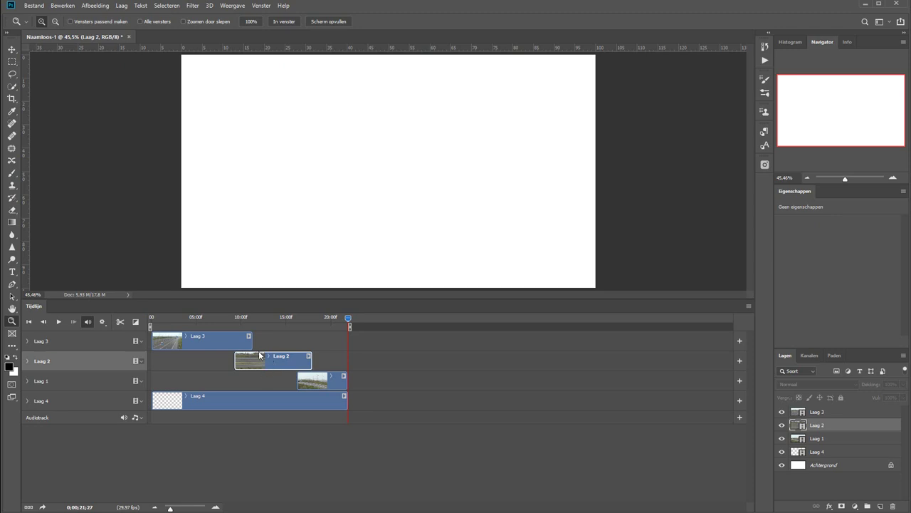
left_click(233, 326)
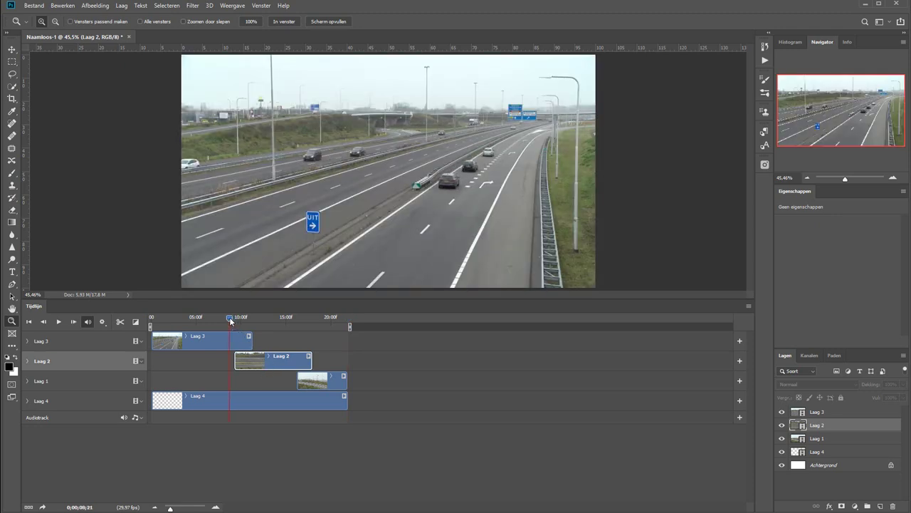
mouse_move(238, 322)
left_mouse_down()
mouse_move(247, 334)
mouse_move(240, 341)
mouse_move(255, 320)
left_mouse_up()
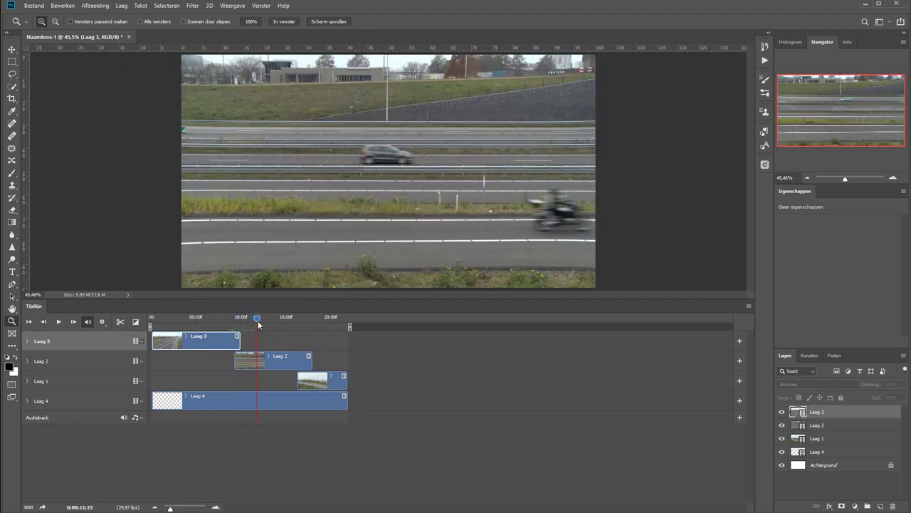
key("Home")
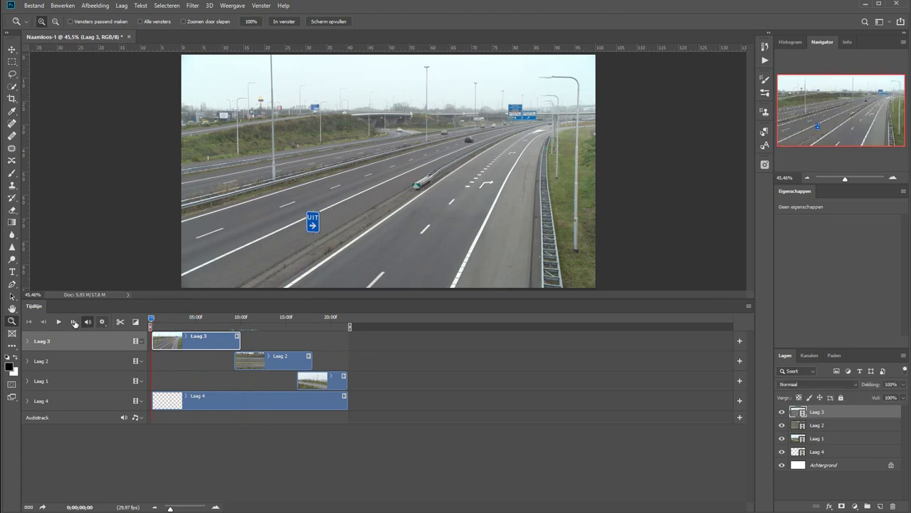
Preview the overlapping highway clips, then zoom so the first 20 seconds fill the timeline
left_click(60, 322)
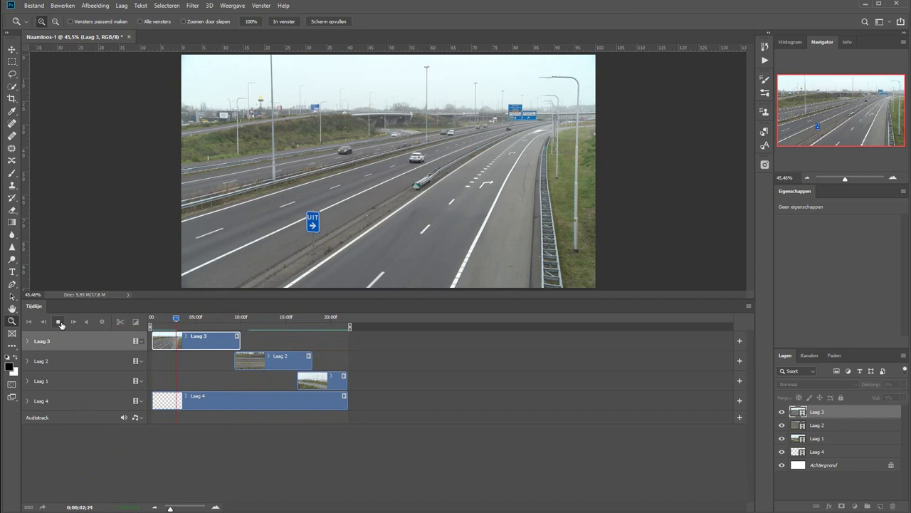
left_click(59, 321)
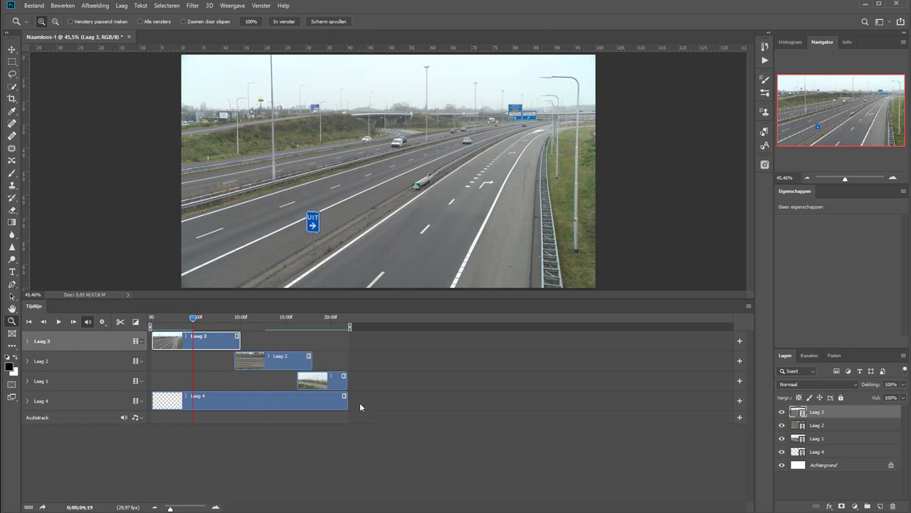
scroll(299, 448, "up", 2)
scroll(299, 448, "up", 2)
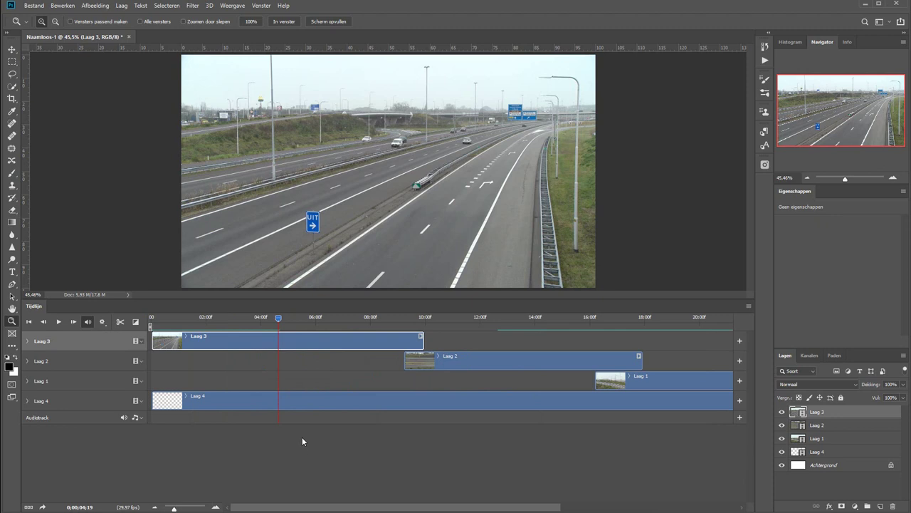
Add a 1-second 'Vervagen met zwart' transition to the start of Laag 3
left_click(152, 320)
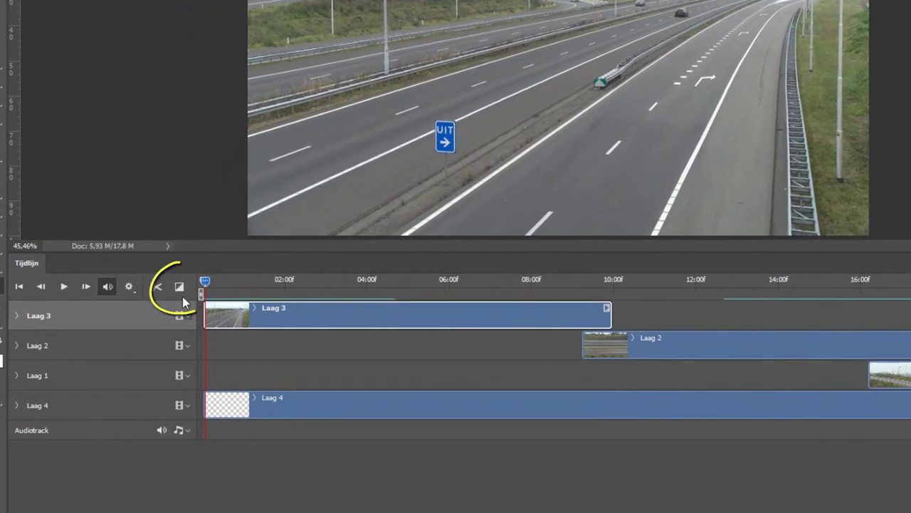
left_click(180, 287)
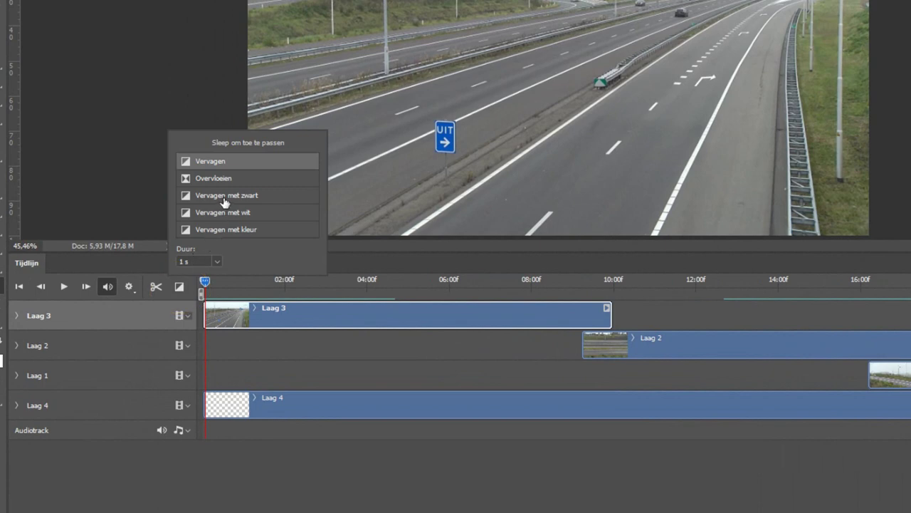
left_click(225, 201)
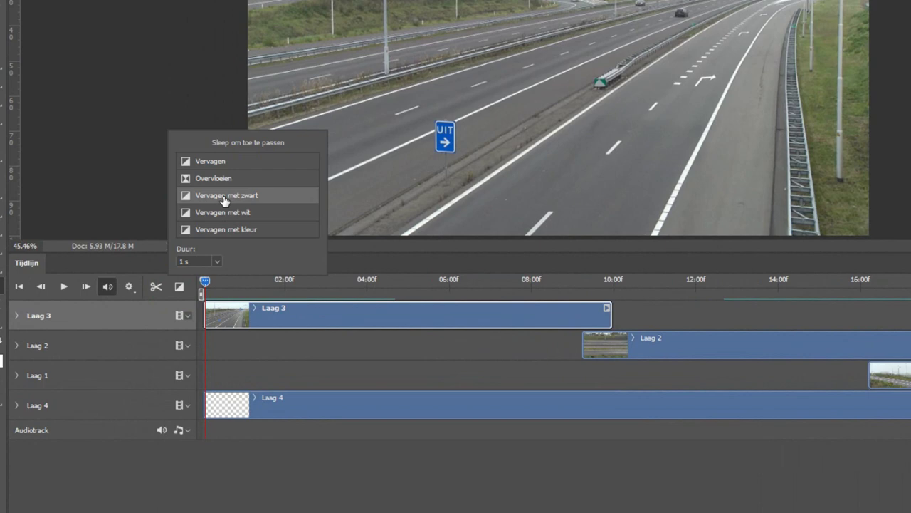
left_click_drag(225, 201, 230, 318)
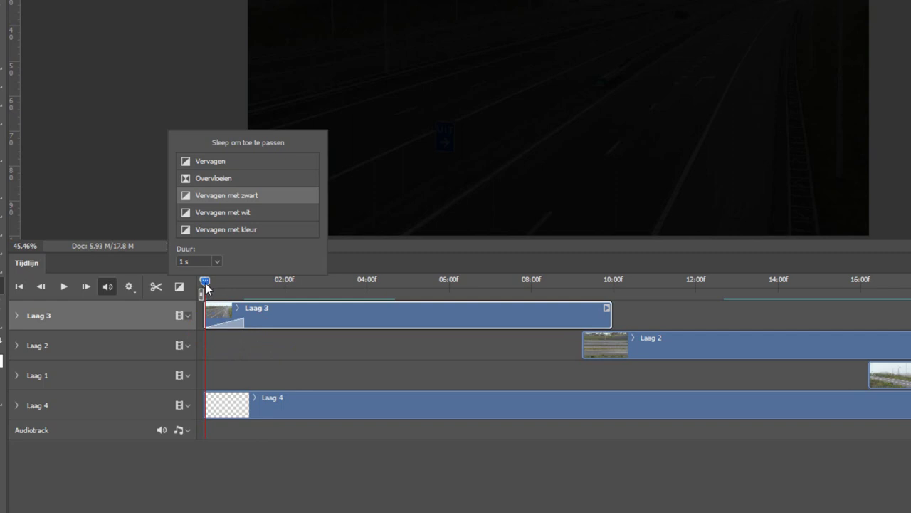
mouse_move(205, 282)
left_mouse_down()
mouse_move(248, 283)
mouse_move(205, 284)
left_mouse_up()
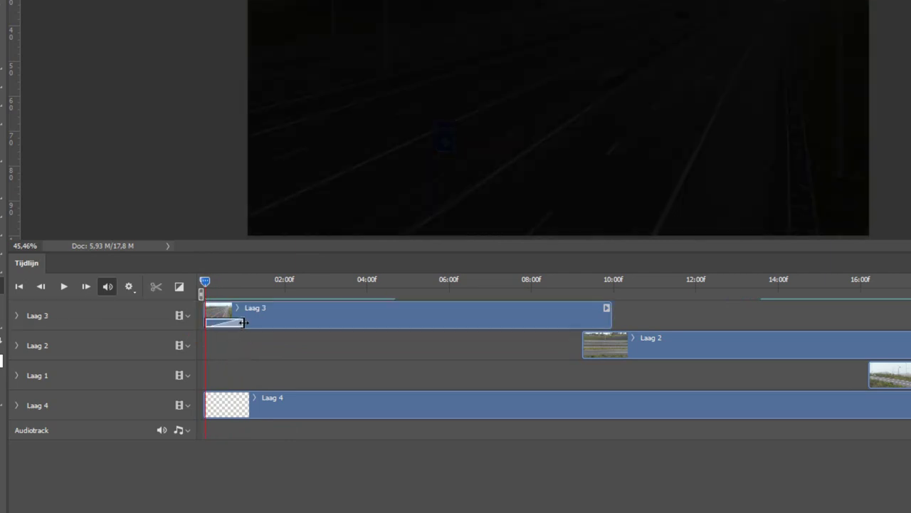
Undo a lengthened Laag 3 fade-in and preview the original fade from black
left_click_drag(242, 323, 321, 323)
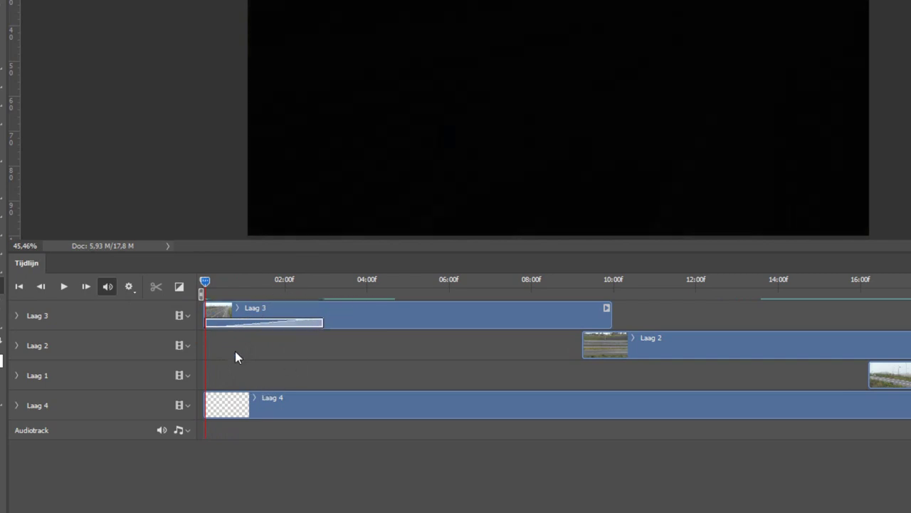
mouse_move(209, 284)
left_mouse_down()
mouse_move(321, 288)
mouse_move(181, 289)
left_mouse_up()
key("ctrl+z")
key("space")
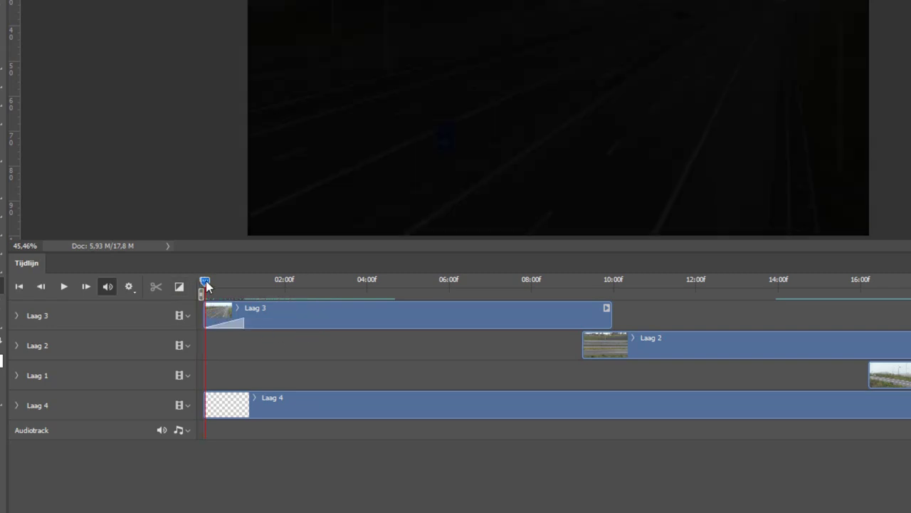
mouse_move(206, 280)
left_mouse_down()
mouse_move(543, 302)
mouse_move(579, 288)
mouse_move(641, 286)
mouse_move(598, 289)
mouse_move(628, 298)
left_mouse_up()
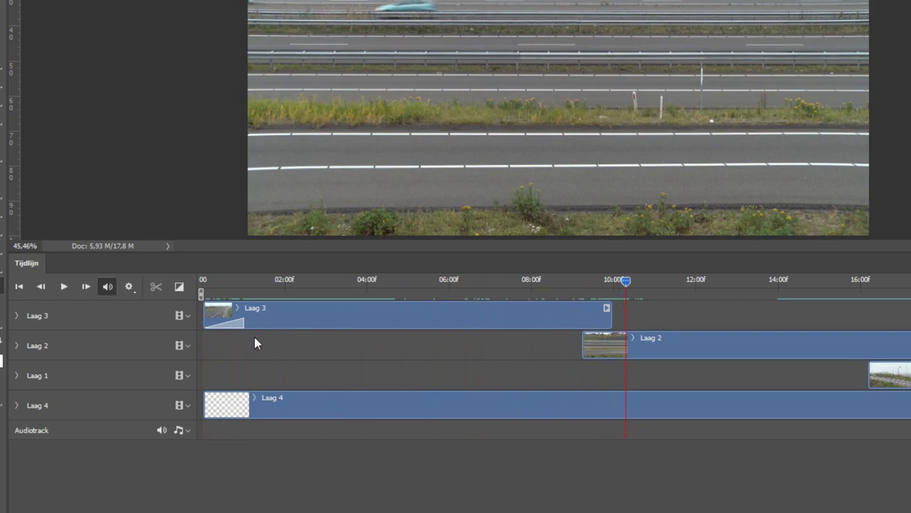
Add a 'Vervagen' fade-out to the end of Laag 3
left_click(178, 287)
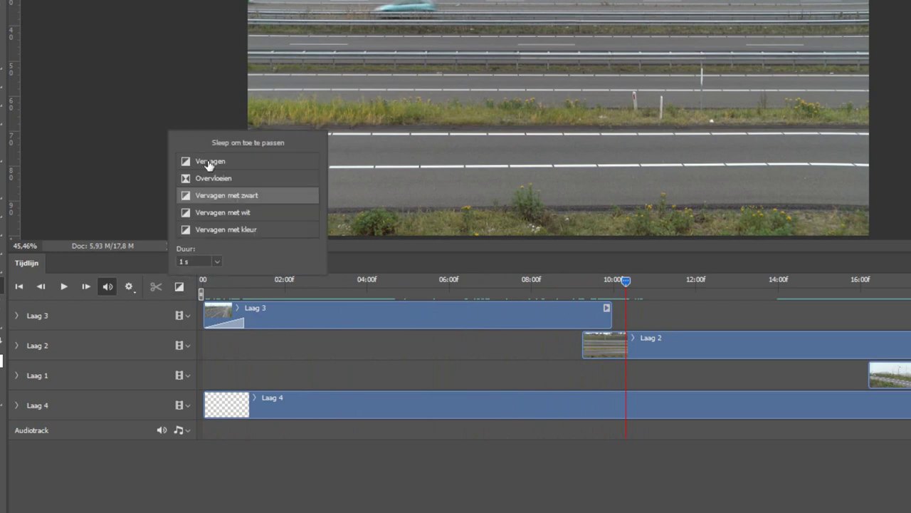
left_click_drag(208, 163, 604, 321)
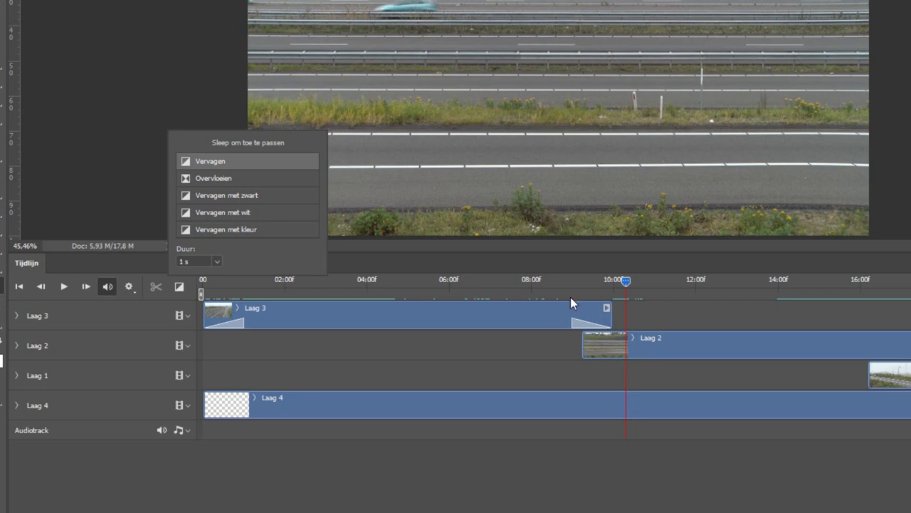
left_click(551, 350)
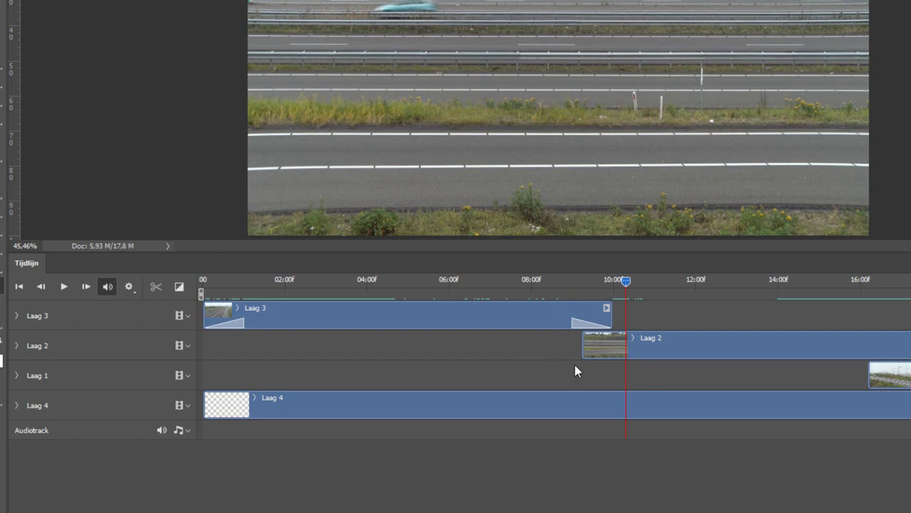
Extend Laag 2's start back to about 09:04, under Laag 3's fade-out
left_click_drag(559, 281, 643, 280)
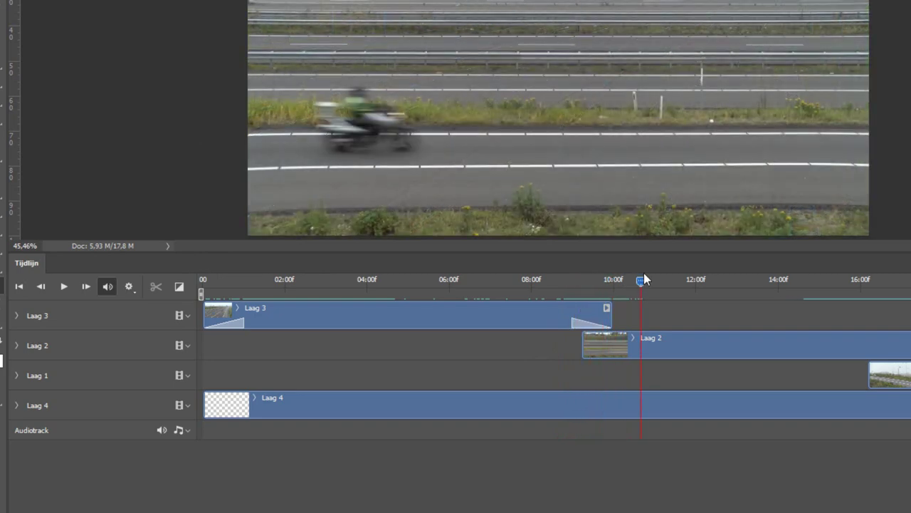
left_click(707, 347)
left_click_drag(582, 349, 570, 354)
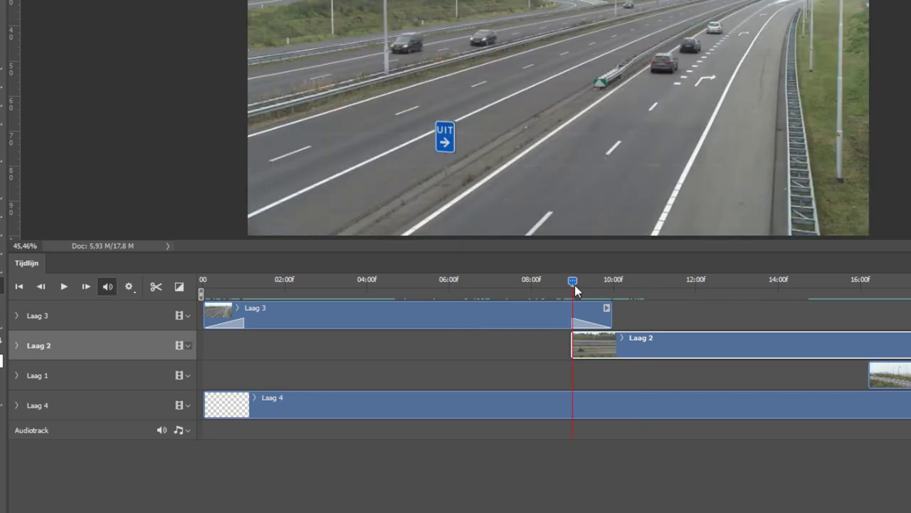
left_click_drag(573, 283, 890, 303)
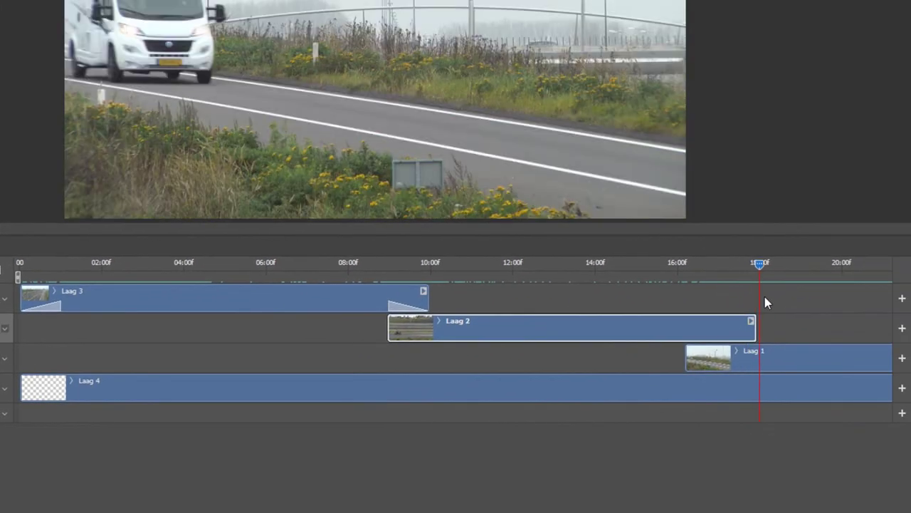
Trim Laag 2's end to about 17:00f, just after Laag 1 begins
left_click_drag(755, 329, 650, 329)
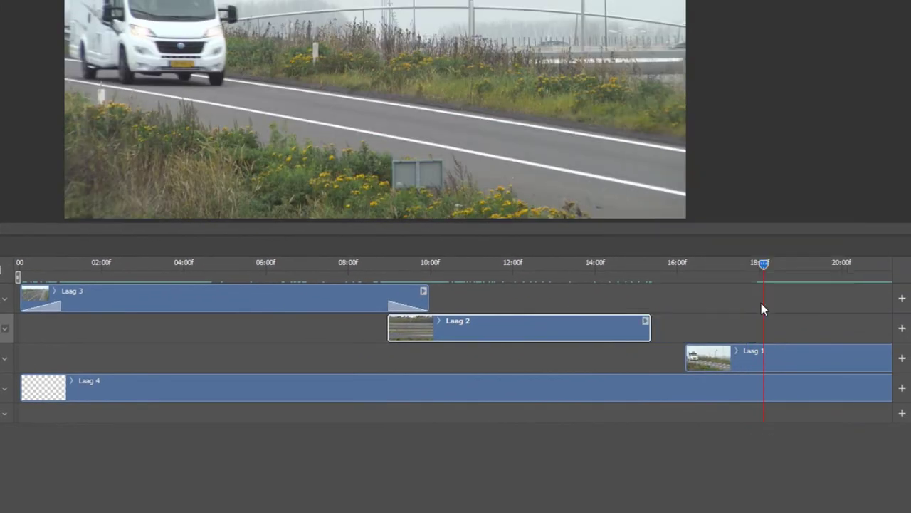
left_click_drag(764, 265, 728, 268)
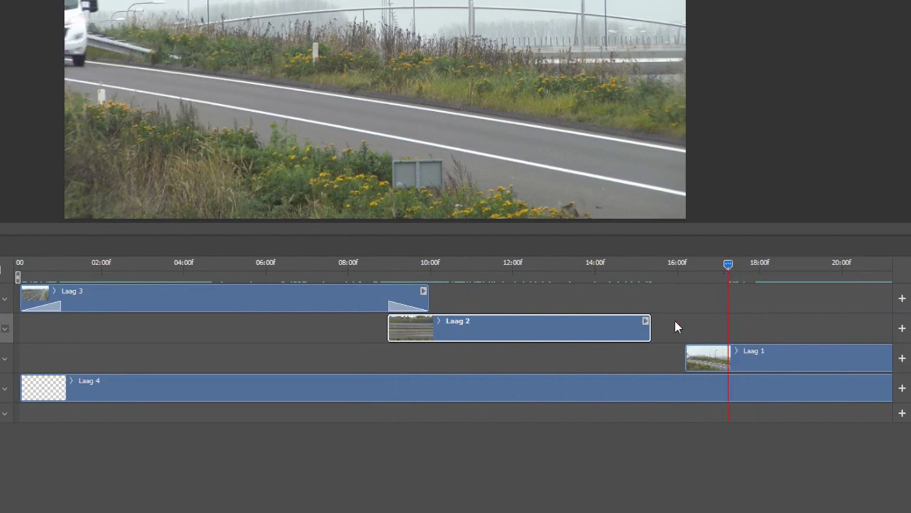
left_click_drag(650, 329, 726, 329)
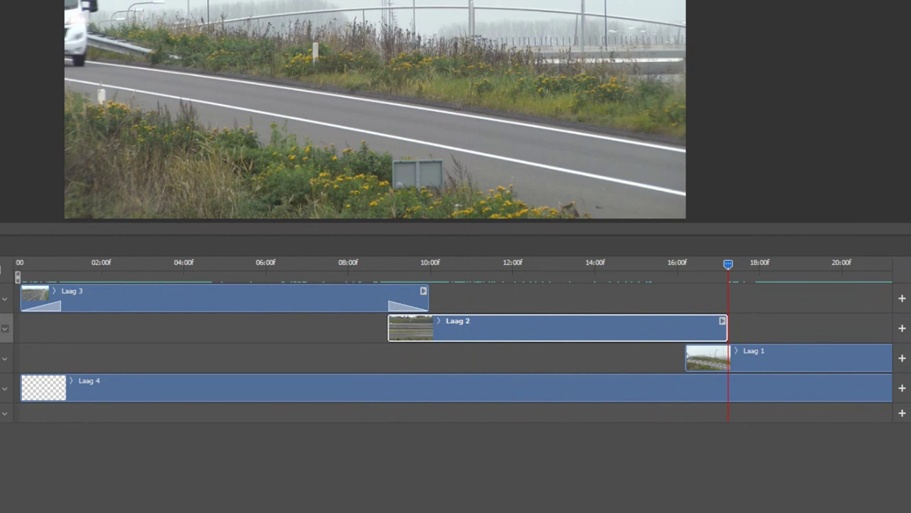
Add a 'Vervagen' fade to the end of Laag 2
left_click(3, 270)
mouse_move(29, 145)
left_mouse_down()
mouse_move(531, 294)
mouse_move(704, 331)
left_mouse_up()
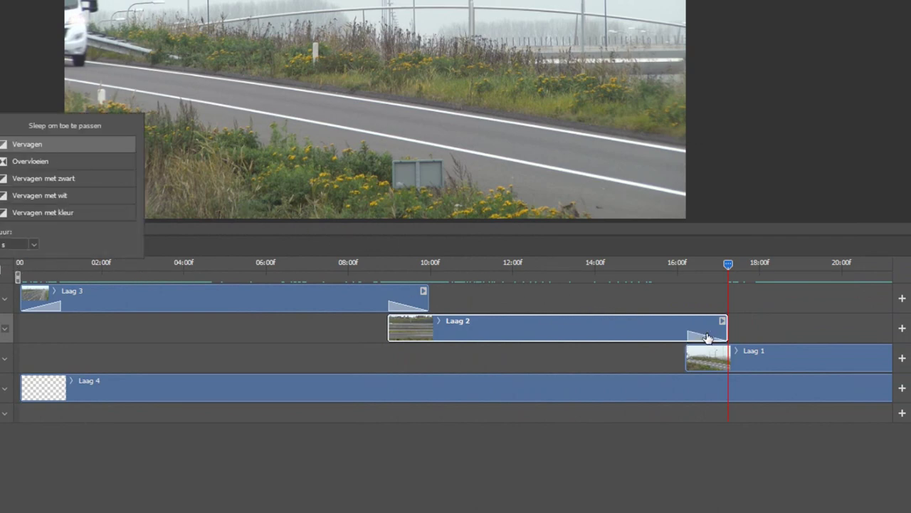
left_click(677, 262)
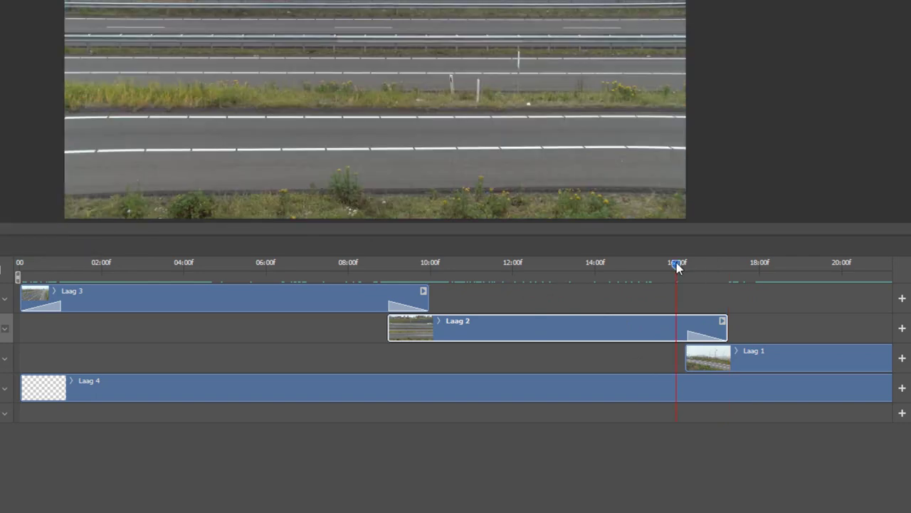
left_click(21, 265)
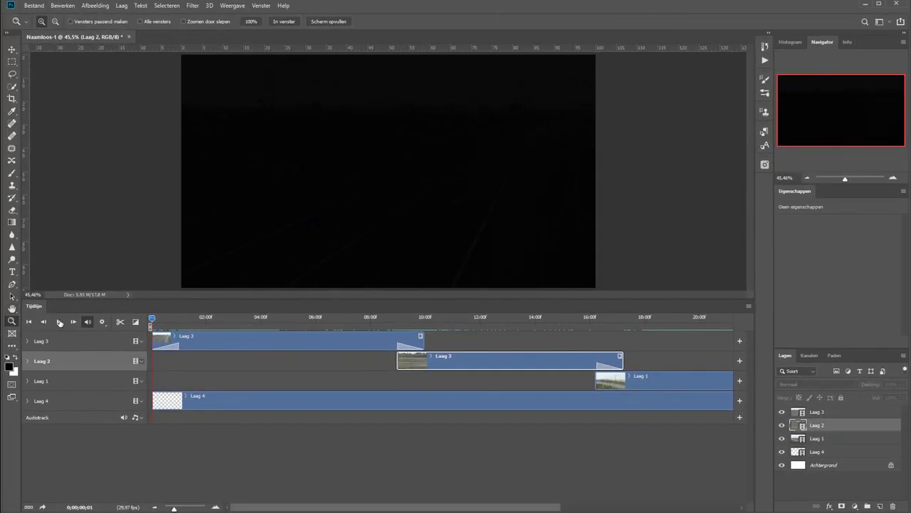
Play the edit from the start, then replay from about 8 seconds through the crossfade
left_click(60, 322)
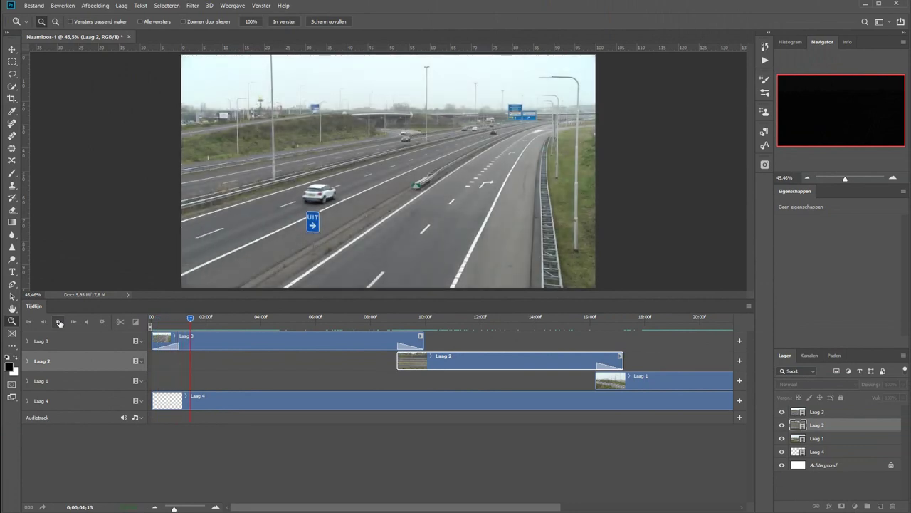
left_click(60, 322)
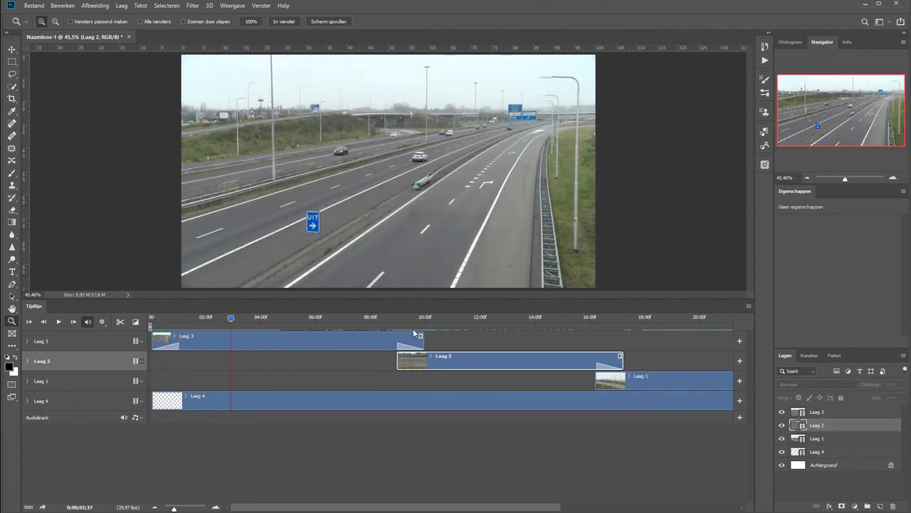
left_click(385, 322)
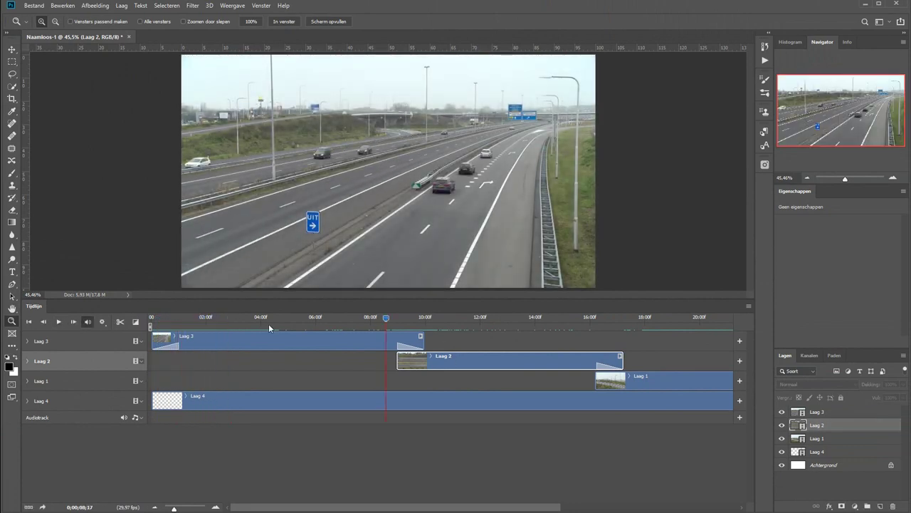
left_click(58, 322)
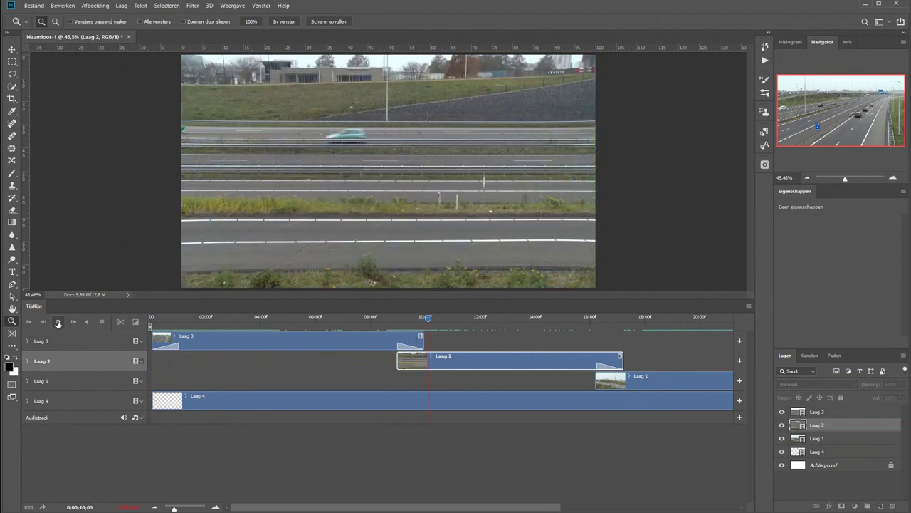
left_click(58, 321)
left_click(582, 318)
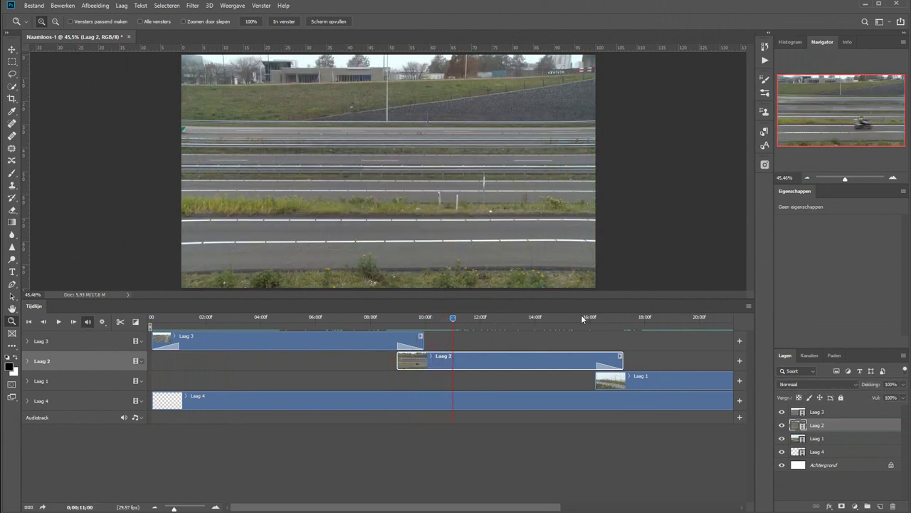
Play the edit to near its end and toggle the preview sound
left_click(58, 321)
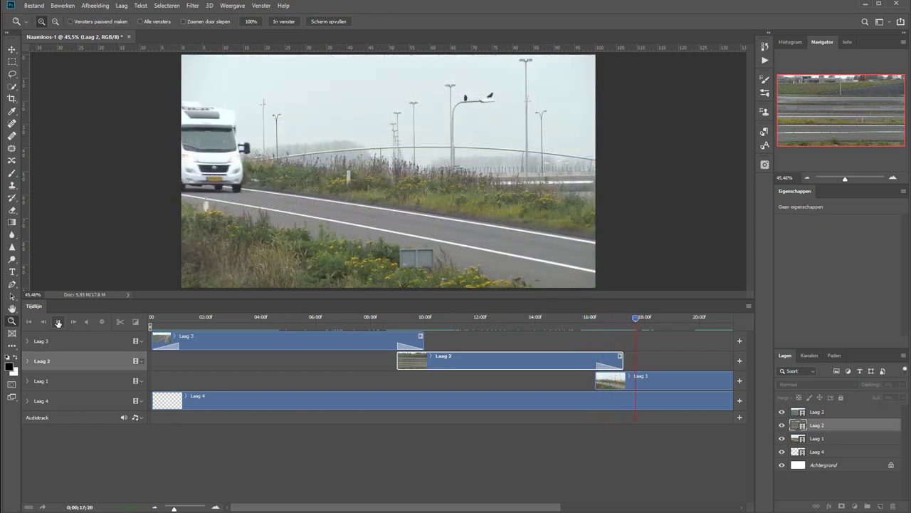
left_click(58, 322)
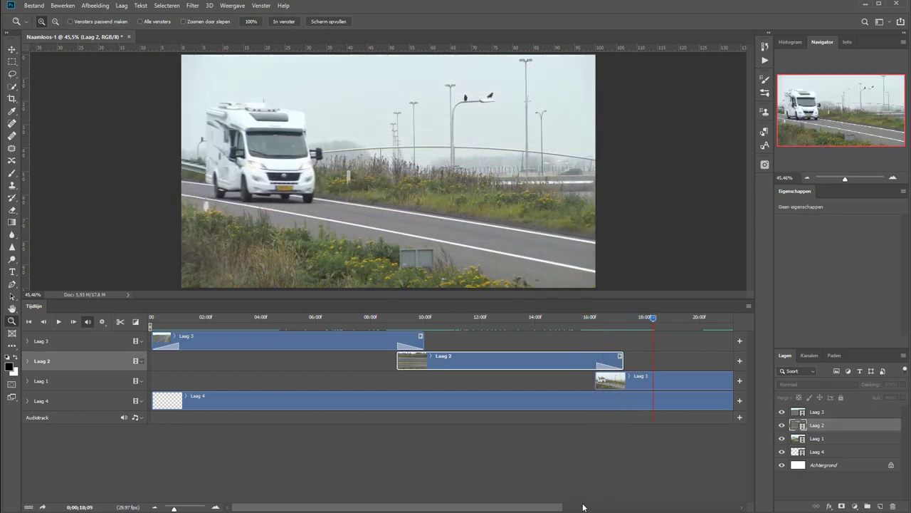
scroll(583, 506, "right", 5)
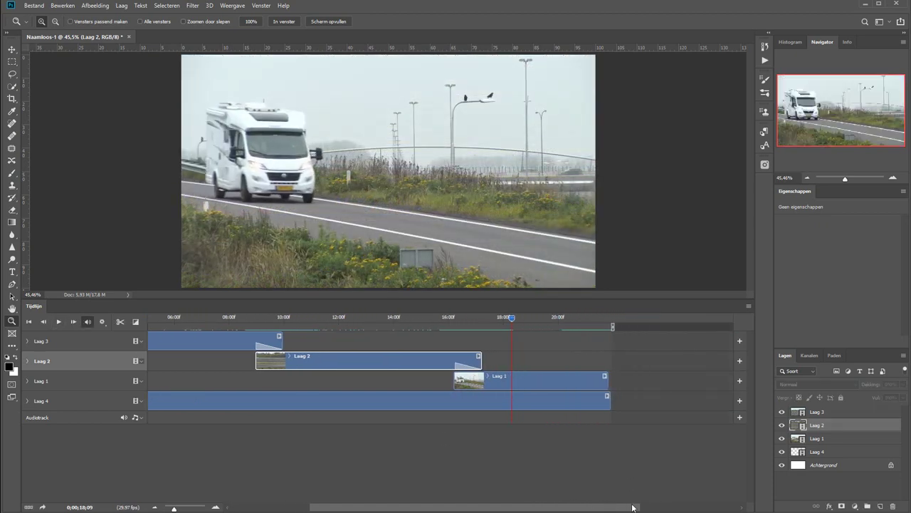
left_click(87, 322)
Add 'Vervagen met zwart' to Laag 1's end and preview the new fade
left_click(136, 322)
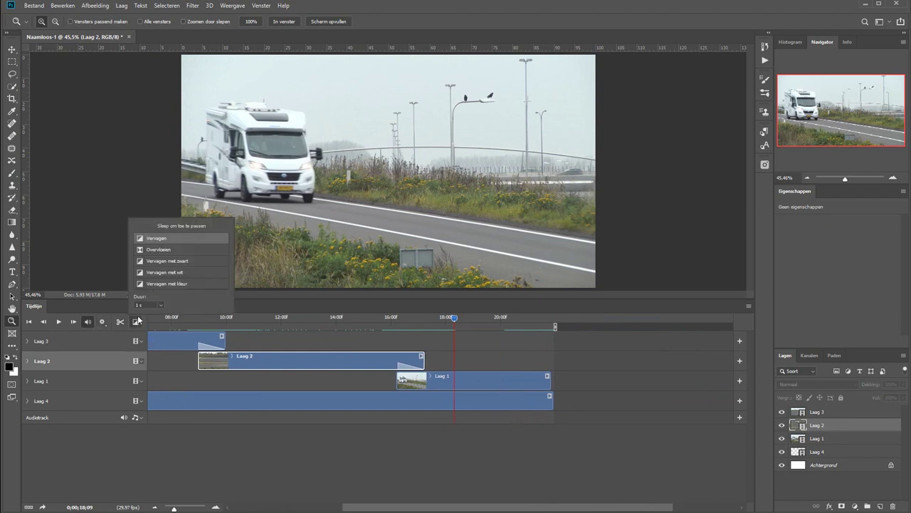
left_click_drag(165, 260, 534, 391)
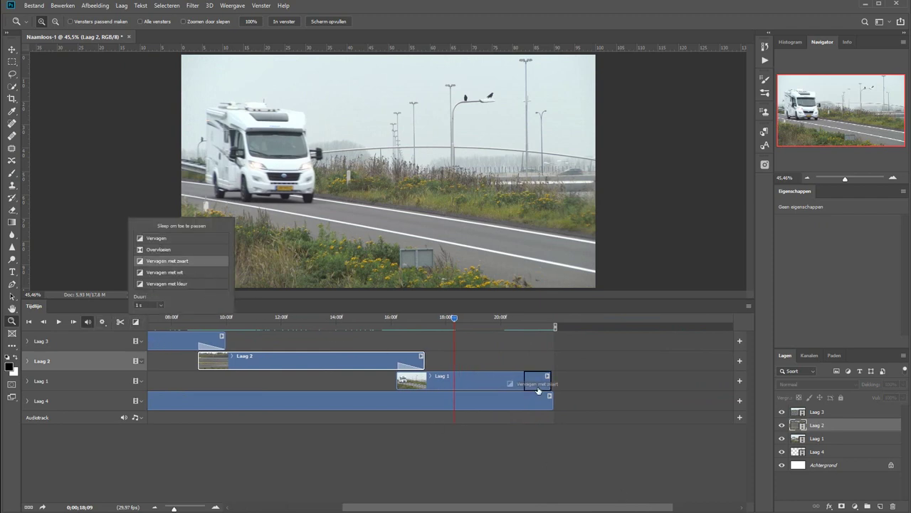
mouse_move(507, 317)
left_mouse_down()
mouse_move(552, 324)
mouse_move(285, 393)
left_mouse_up()
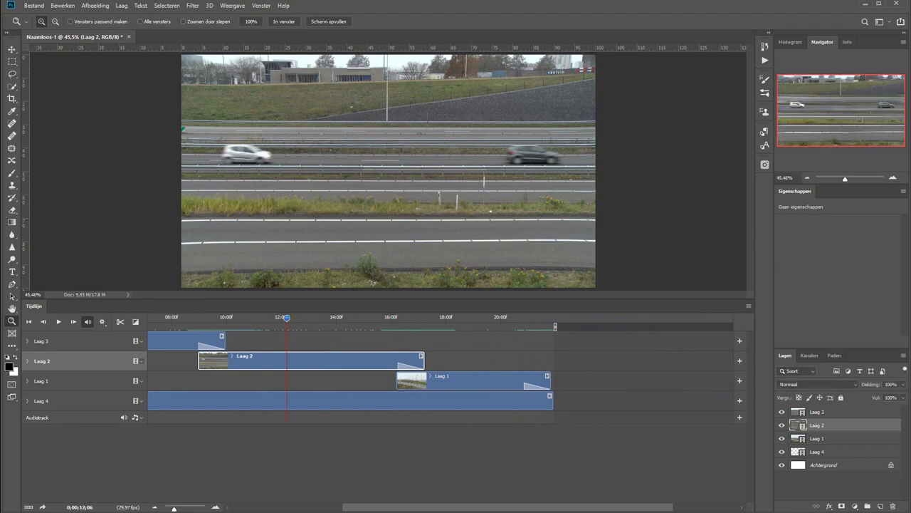
left_click(156, 509)
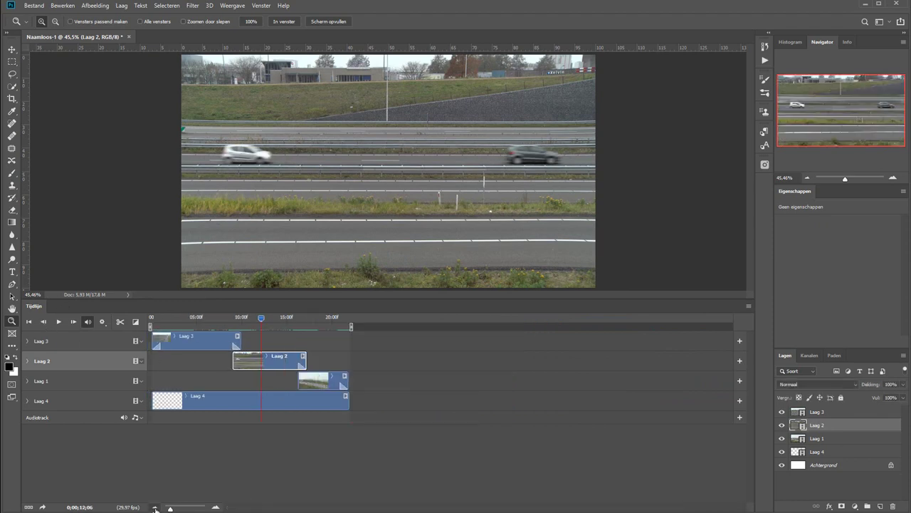
left_click(214, 506)
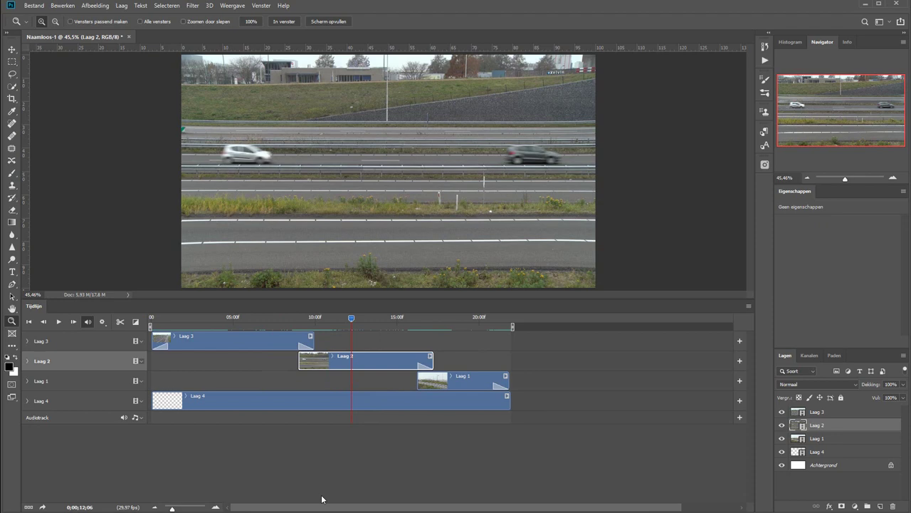
Review the Laag 4 music clip's audio settings, then play the video from the start
left_click(240, 407)
right_click(242, 405)
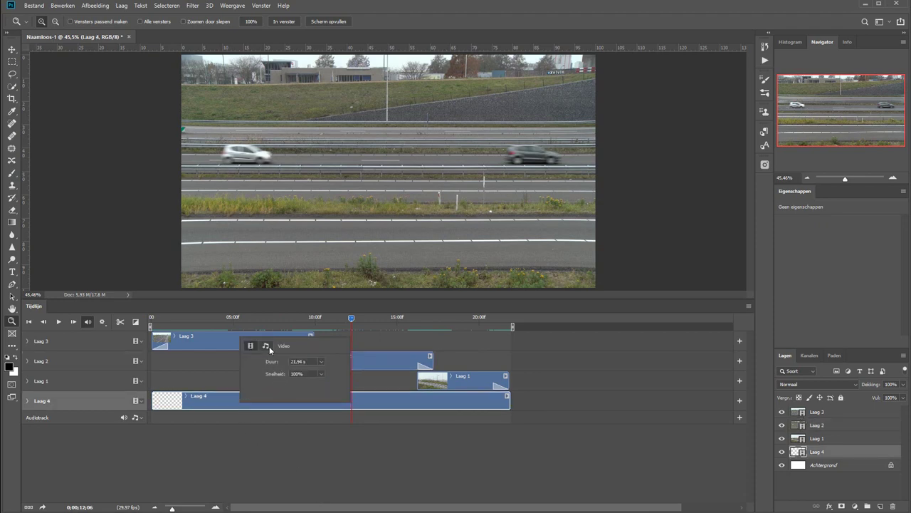
left_click(266, 346)
type("100")
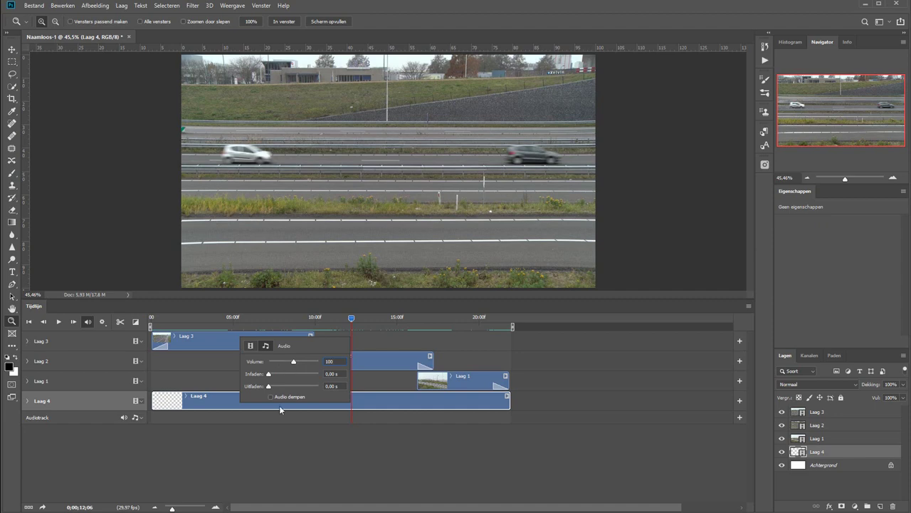
left_click(277, 427)
left_click(151, 320)
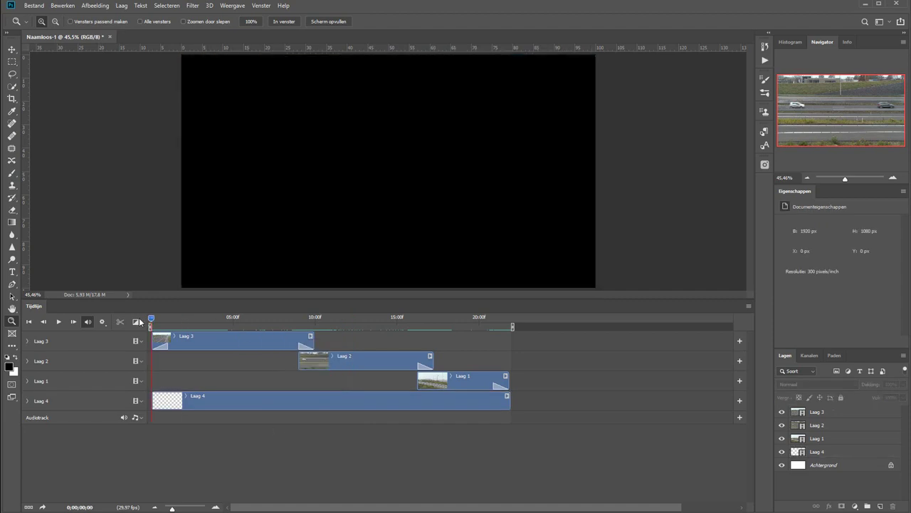
left_click(60, 322)
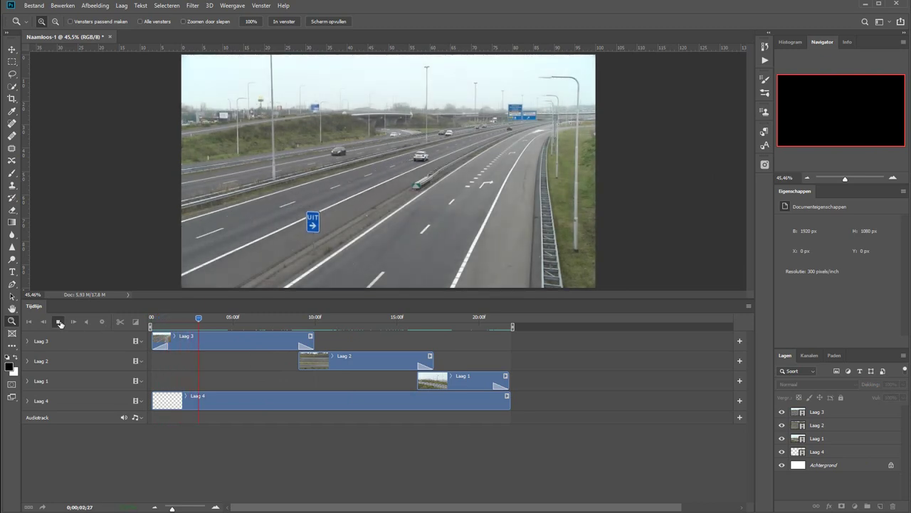
left_click(59, 322)
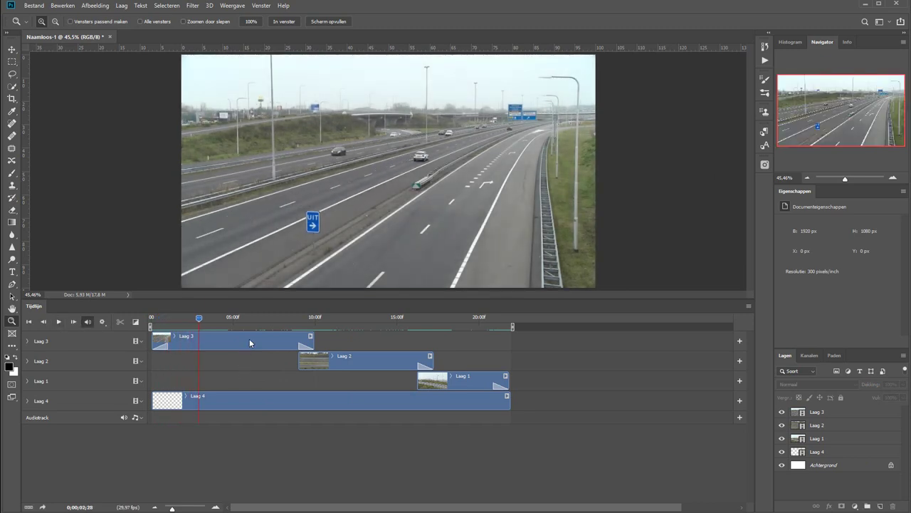
Set the Laag 3 clip's audio volume to 30%
left_click(249, 338)
right_click(250, 338)
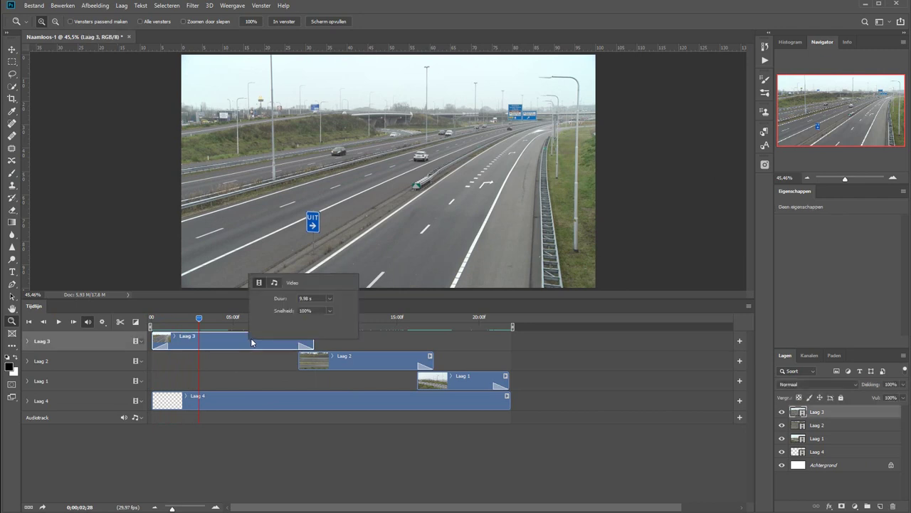
left_click(275, 283)
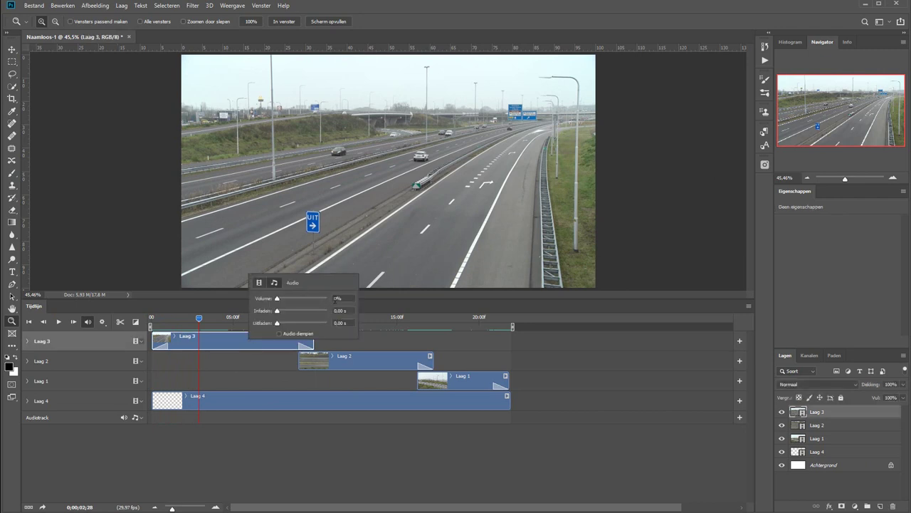
left_click(342, 300)
type("30")
left_click(369, 363)
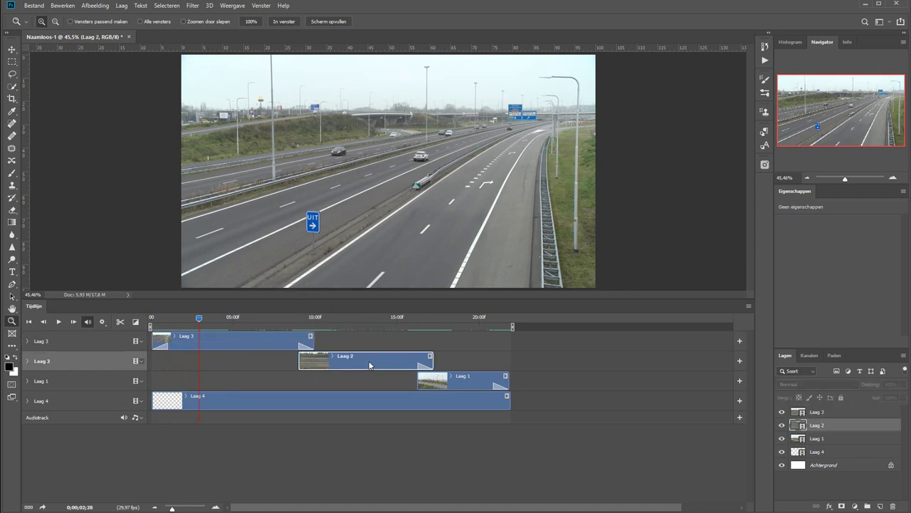
Review the audio volume settings of Laag 2, Laag 1 and Laag 4
right_click(354, 364)
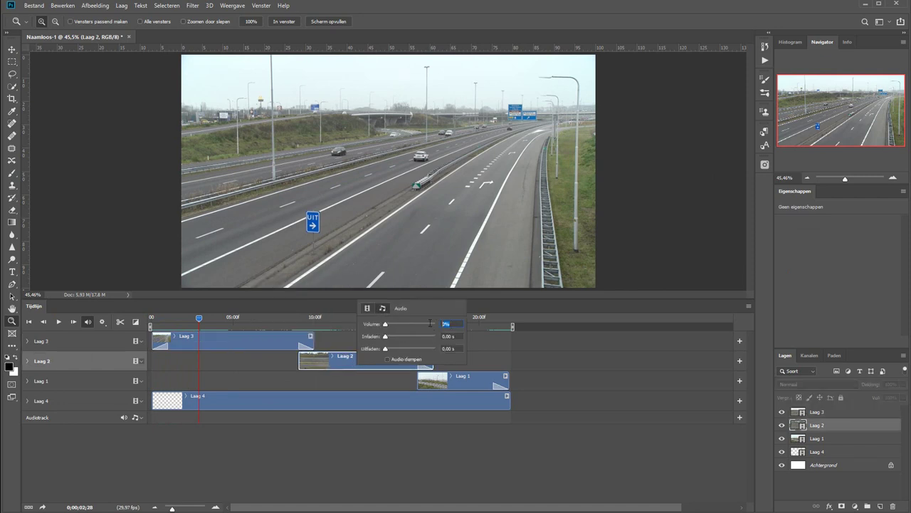
left_click(462, 381)
right_click(464, 381)
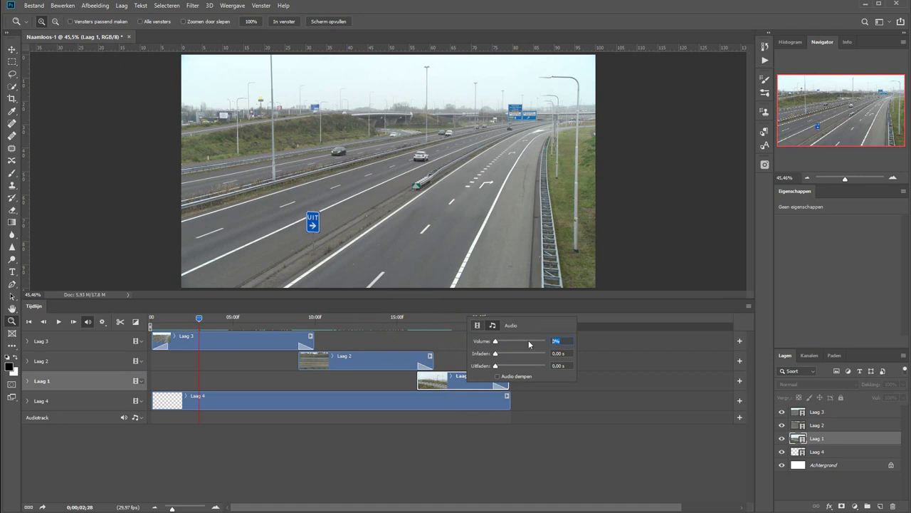
left_click(483, 426)
left_click(227, 404)
right_click(228, 403)
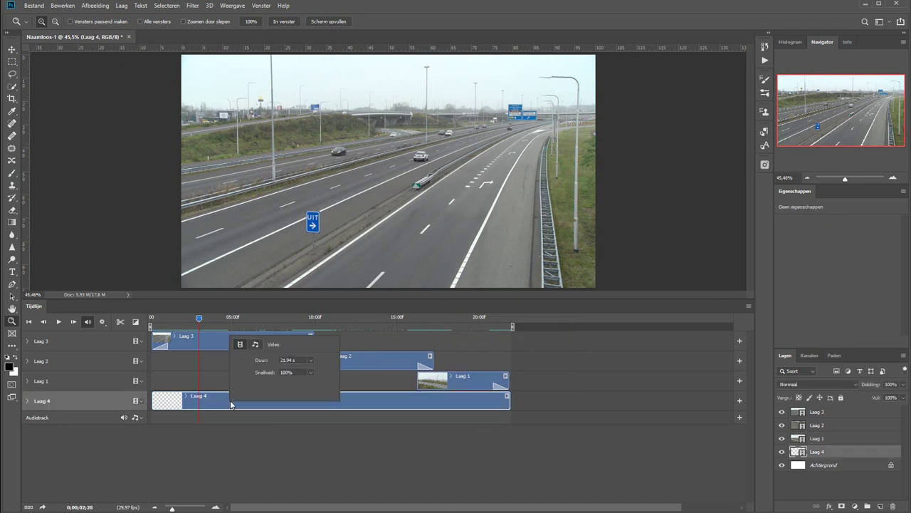
left_click(256, 344)
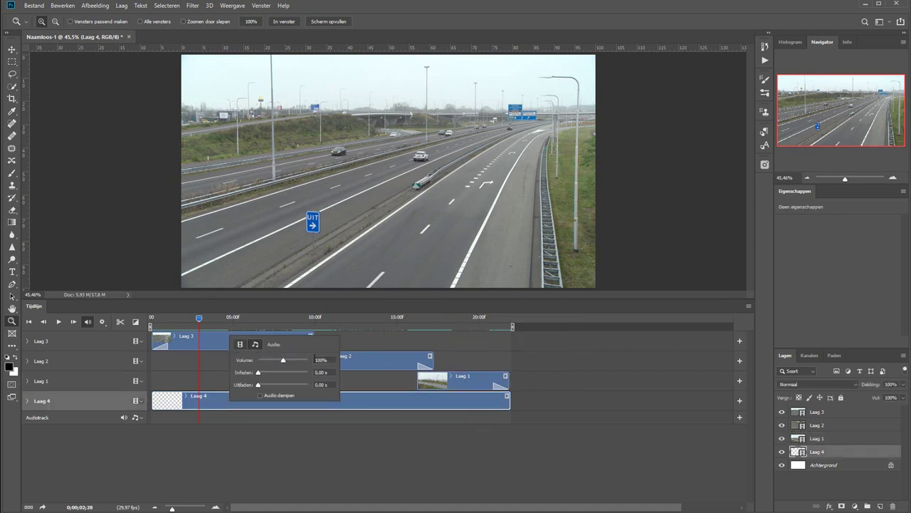
left_click(265, 439)
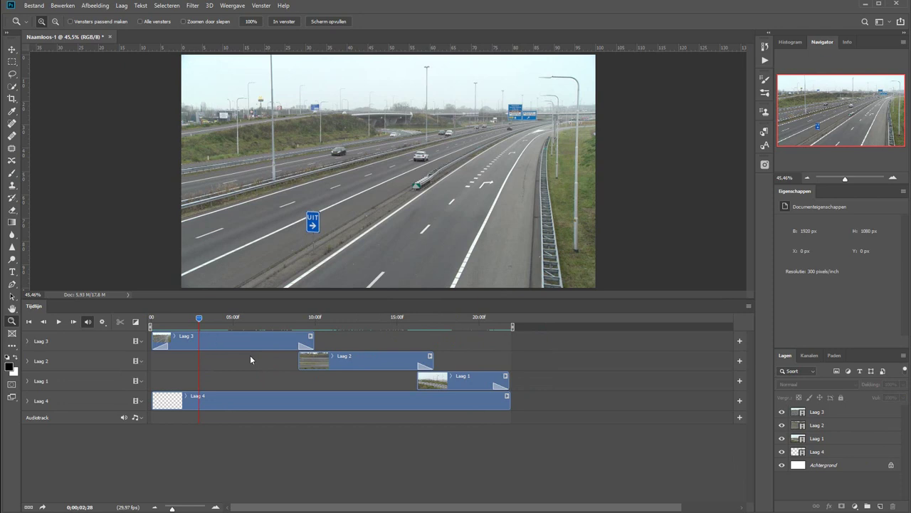
Play the edited video and check the Laag 2 clip's audio volume
left_click(58, 322)
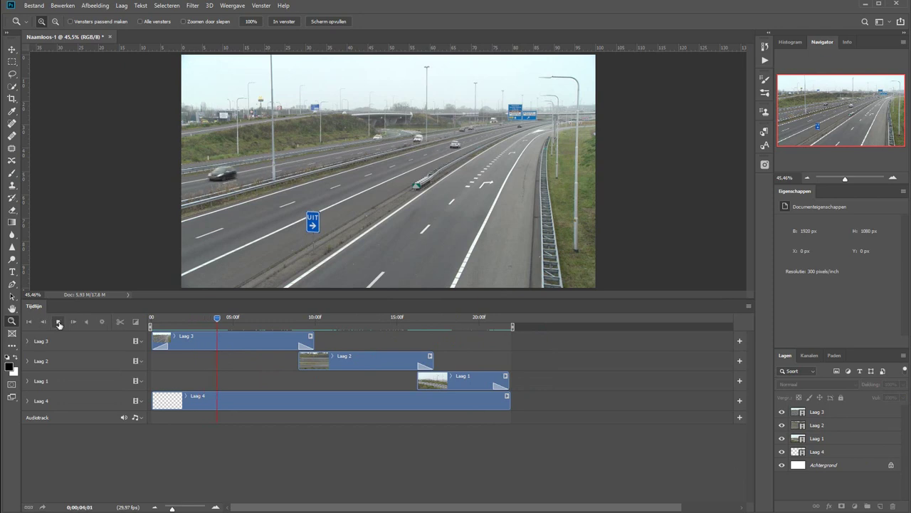
left_click(58, 322)
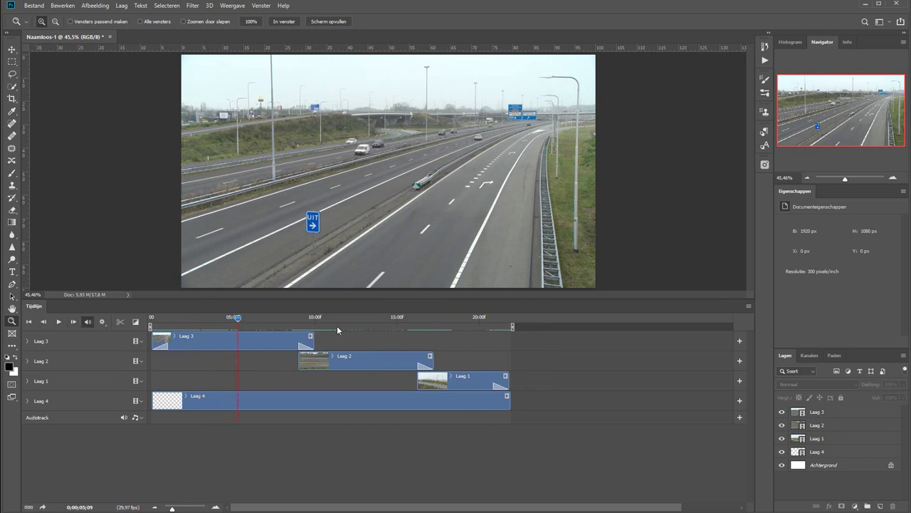
left_click(59, 322)
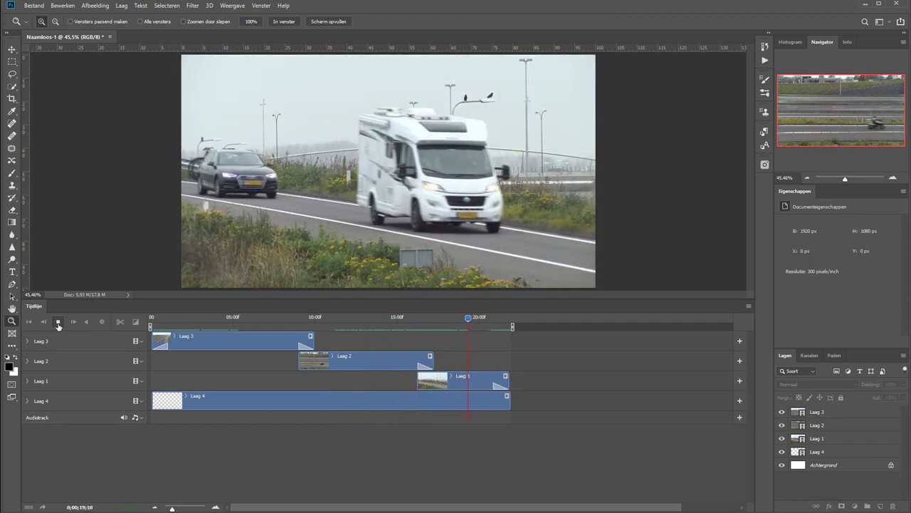
left_click(58, 322)
right_click(371, 361)
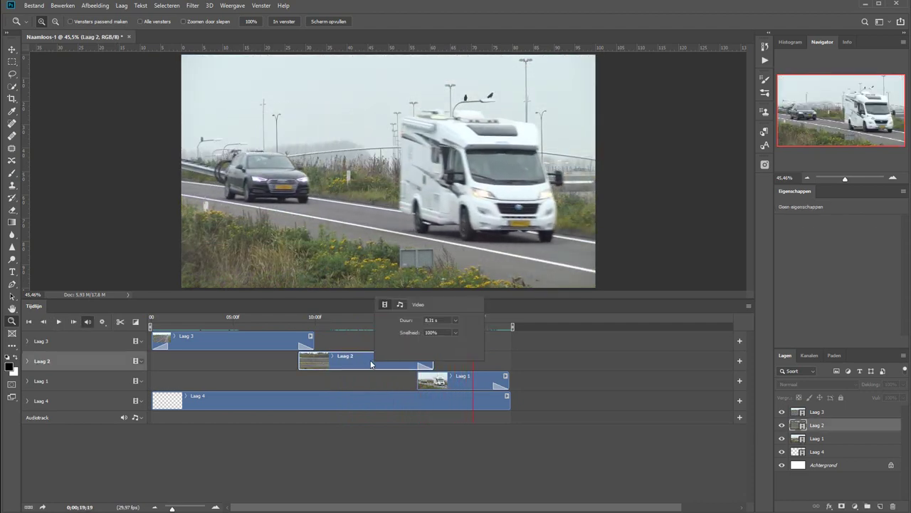
left_click(399, 304)
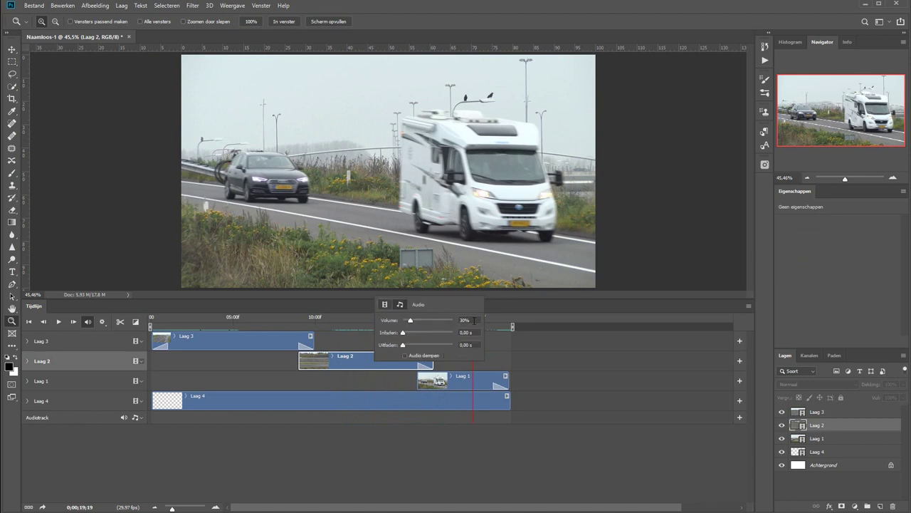
left_click(470, 321)
left_click(253, 337)
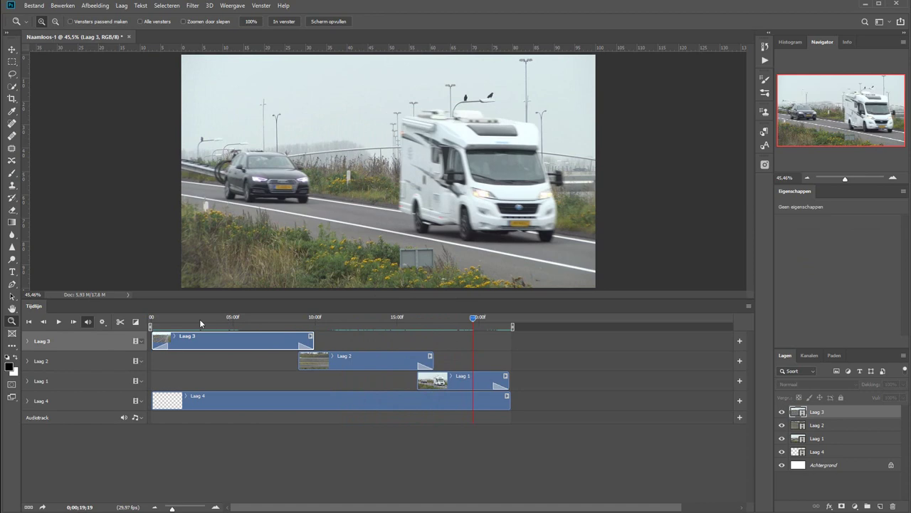
Set Laag 3's audio volume to 25% and play through to about 13 seconds
left_click(199, 318)
key("space")
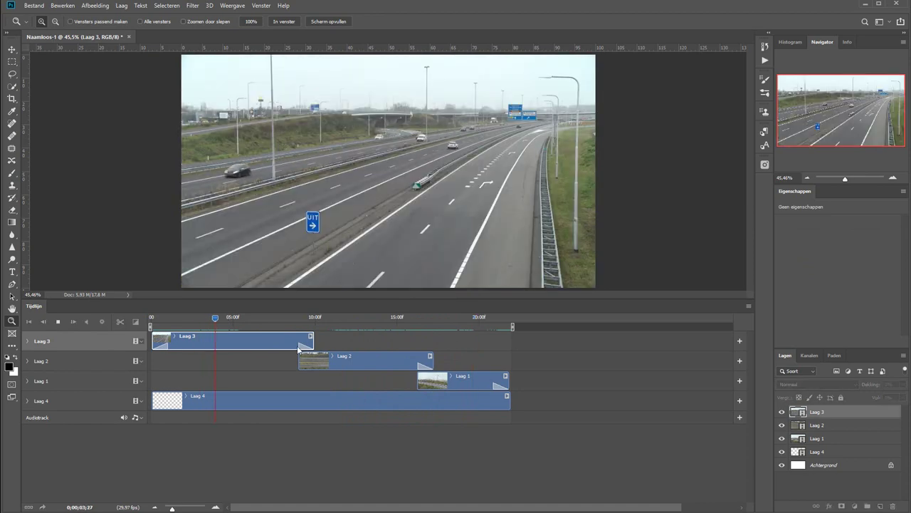
left_click(341, 318)
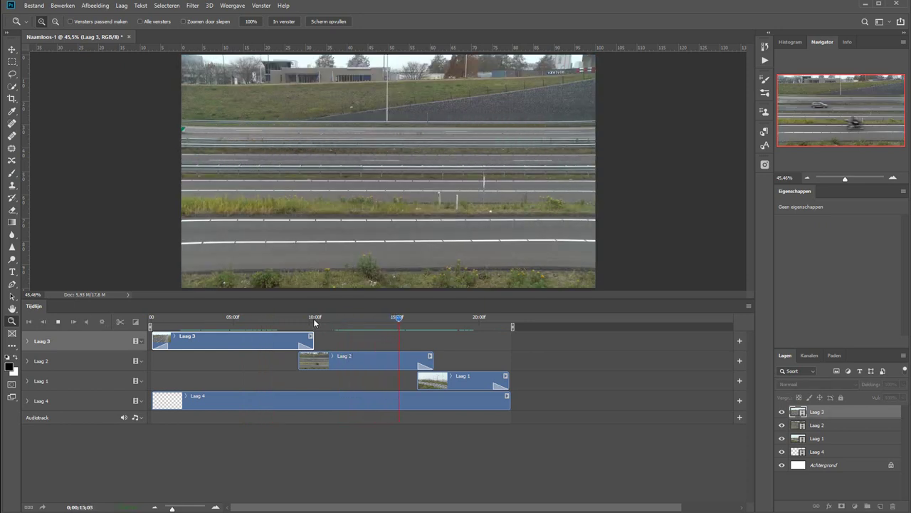
right_click(246, 338)
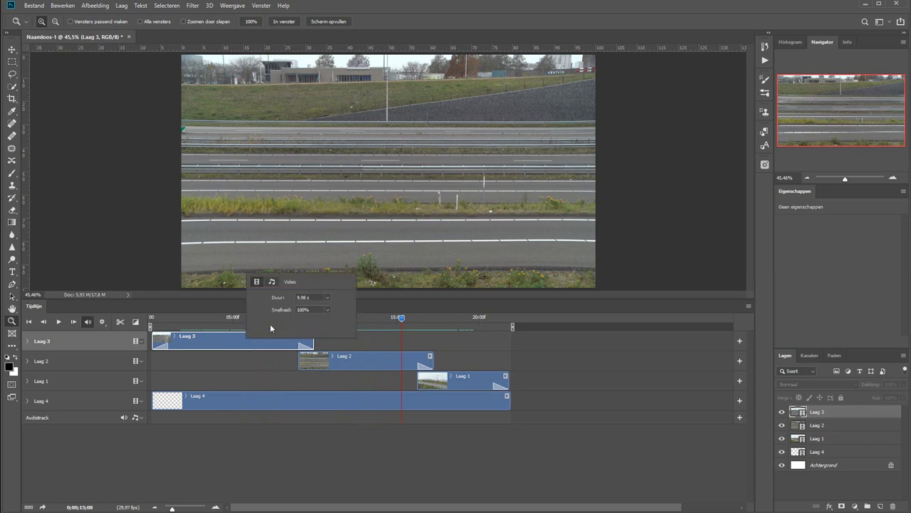
left_click(272, 282)
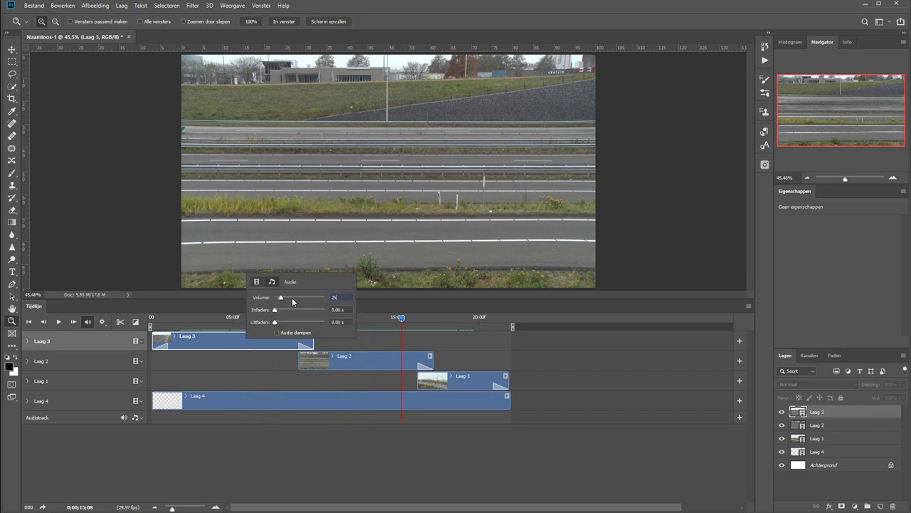
left_click(210, 317)
key("space")
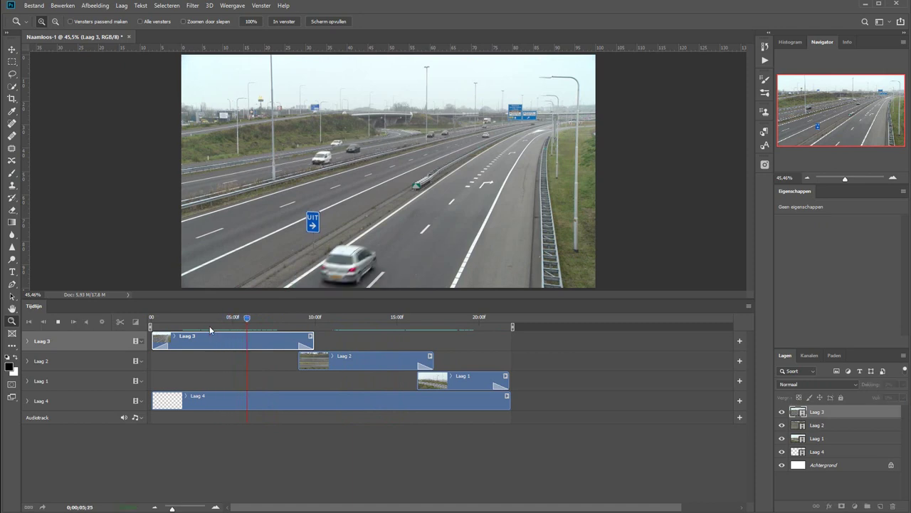
left_click(365, 316)
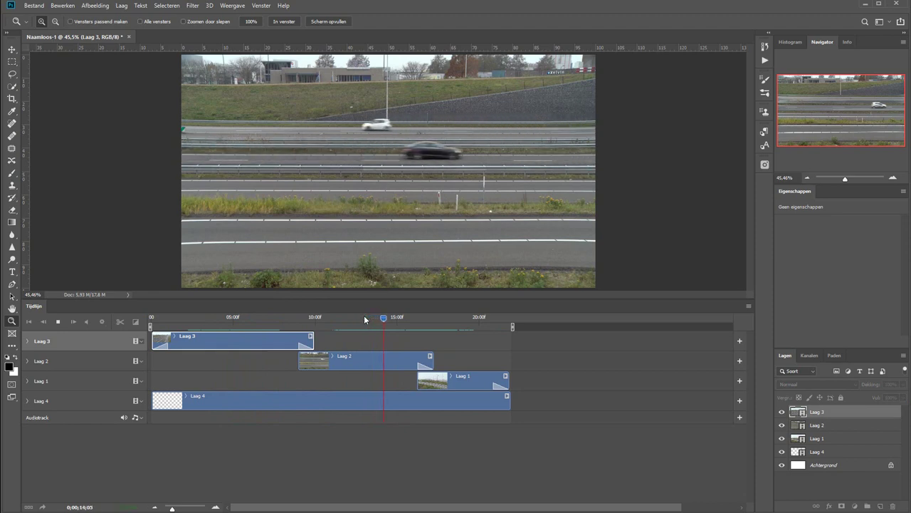
key("space")
key("space")
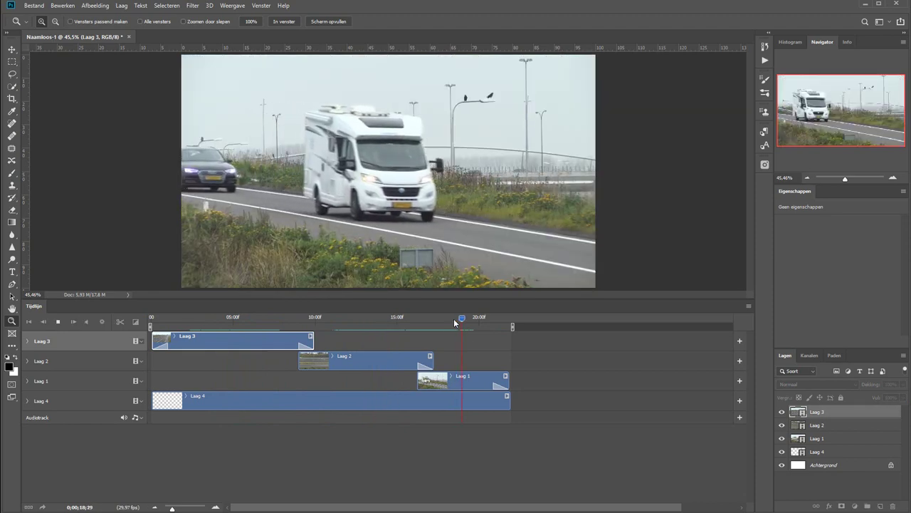
Confirm Laag 1's audio volume stays at 30%
right_click(474, 383)
left_click(498, 321)
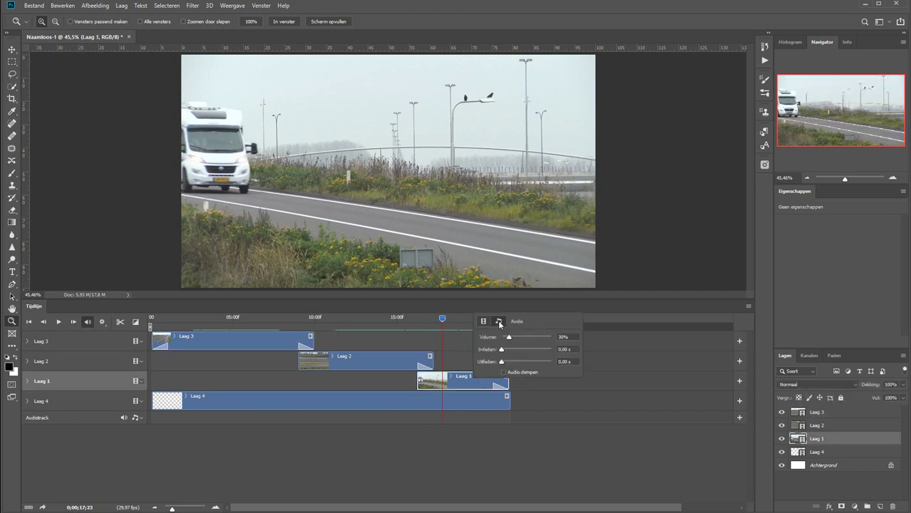
left_click(507, 337)
left_click(428, 461)
left_click(197, 322)
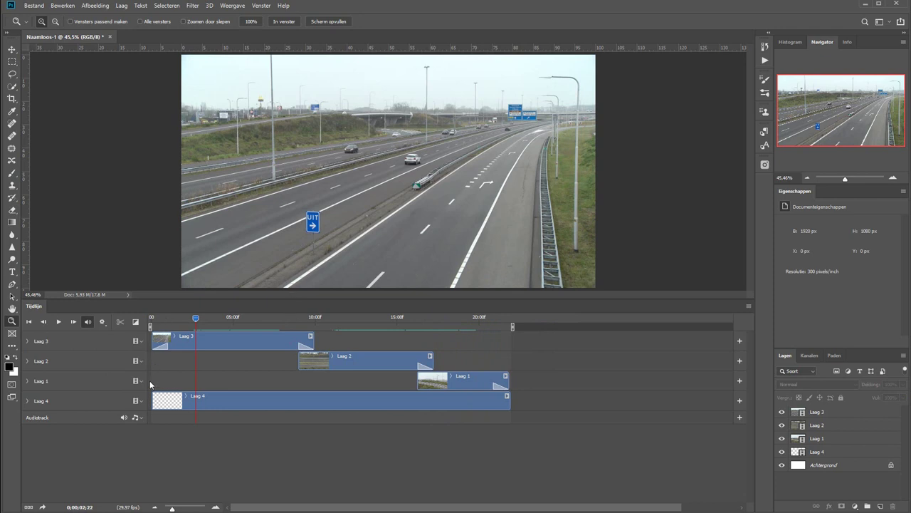
right_click(216, 400)
left_click(238, 343)
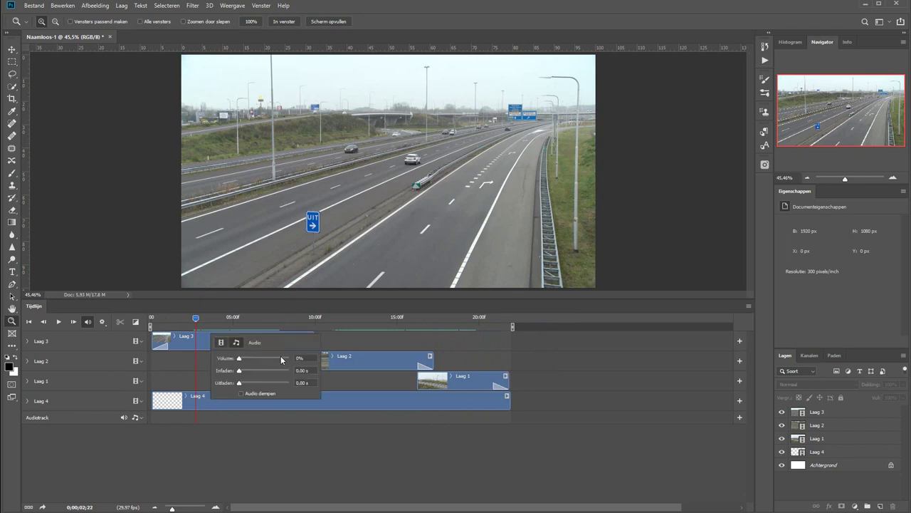
left_click(224, 427)
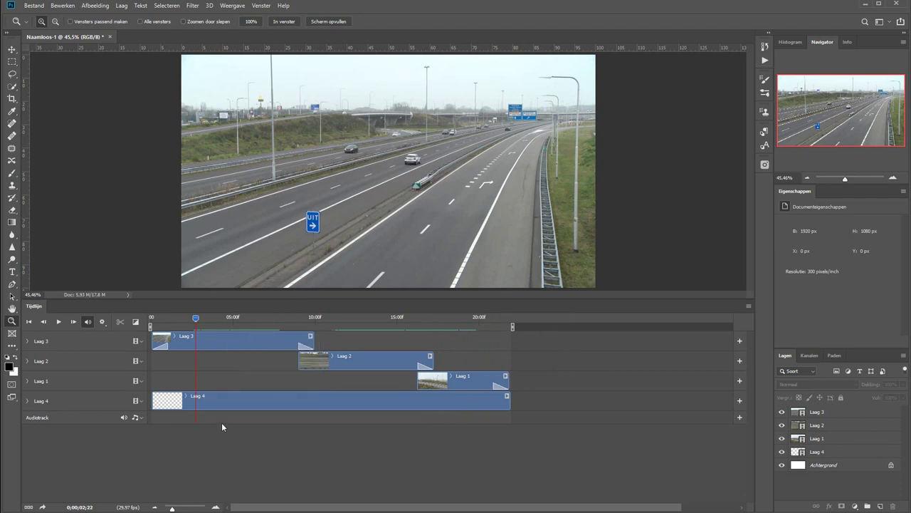
key("space")
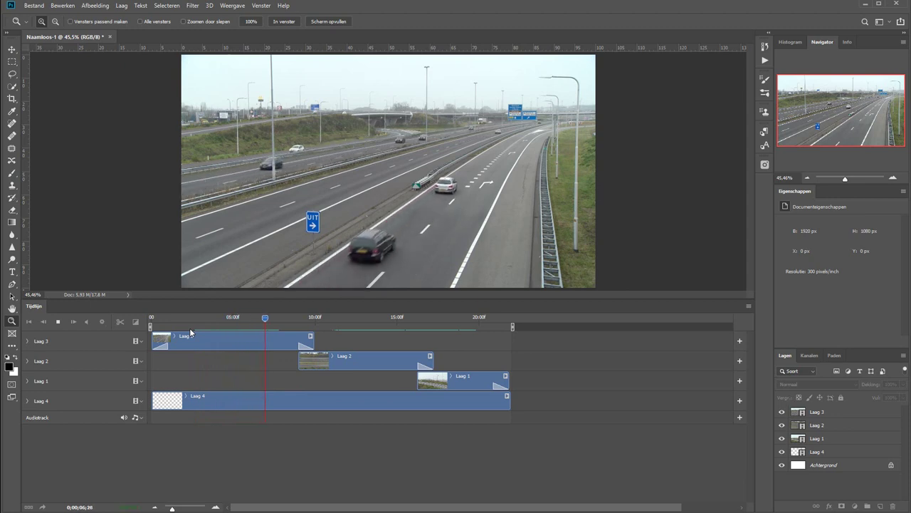
key("space")
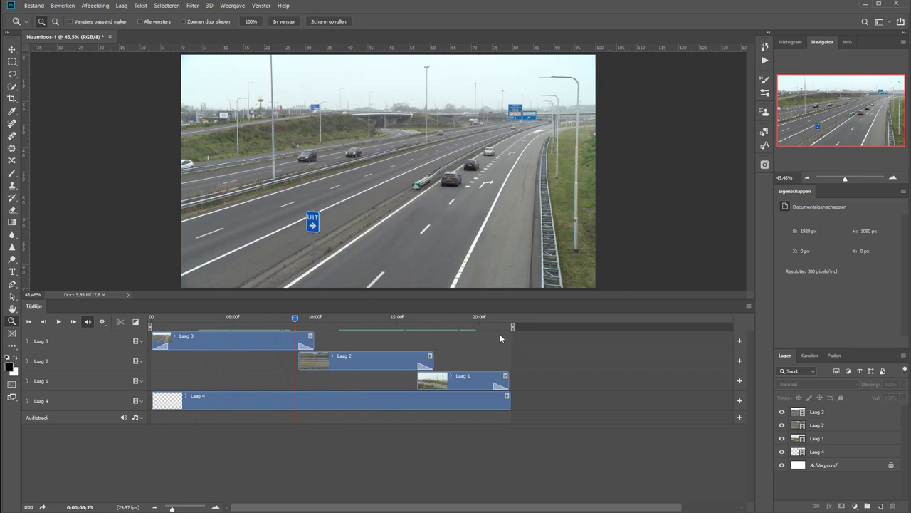
left_click(489, 318)
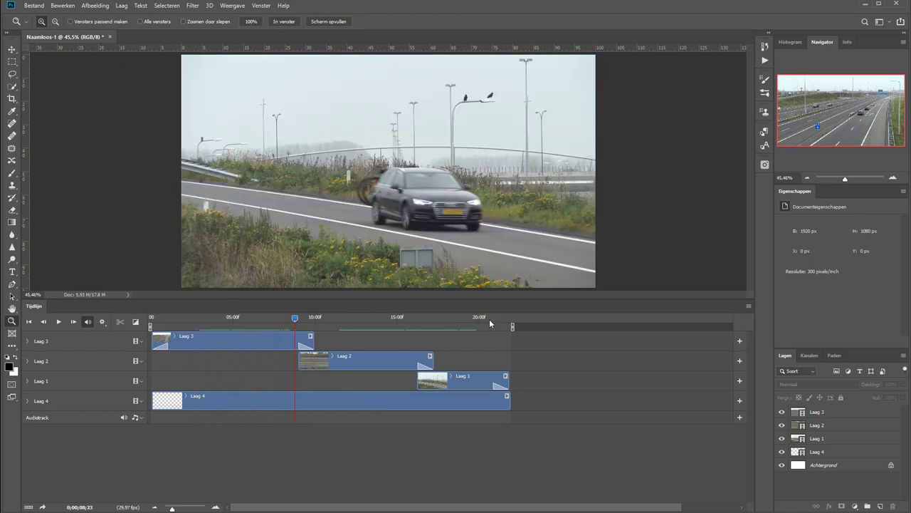
key("space")
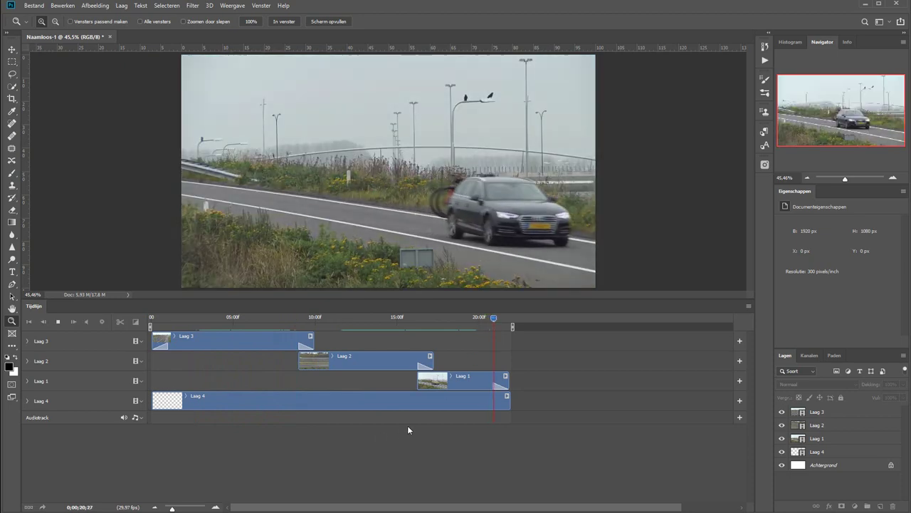
key("space")
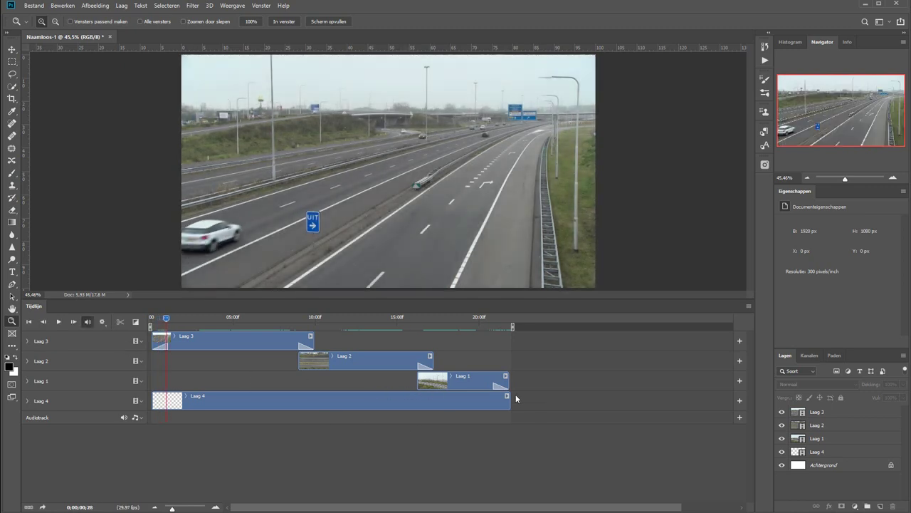
Set a 3,35-second audio fade-out (Uitfaden) on the Laag 4 clip
left_click_drag(493, 319, 485, 319)
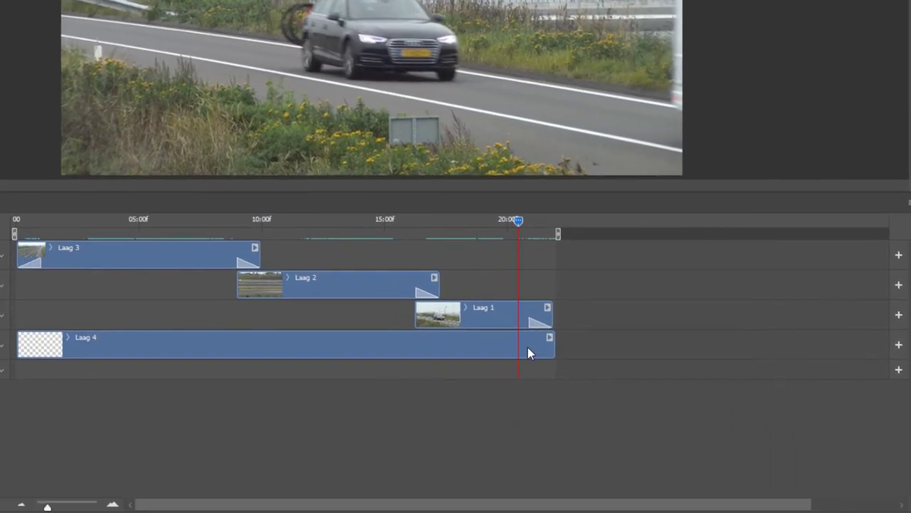
right_click(527, 352)
left_click(564, 262)
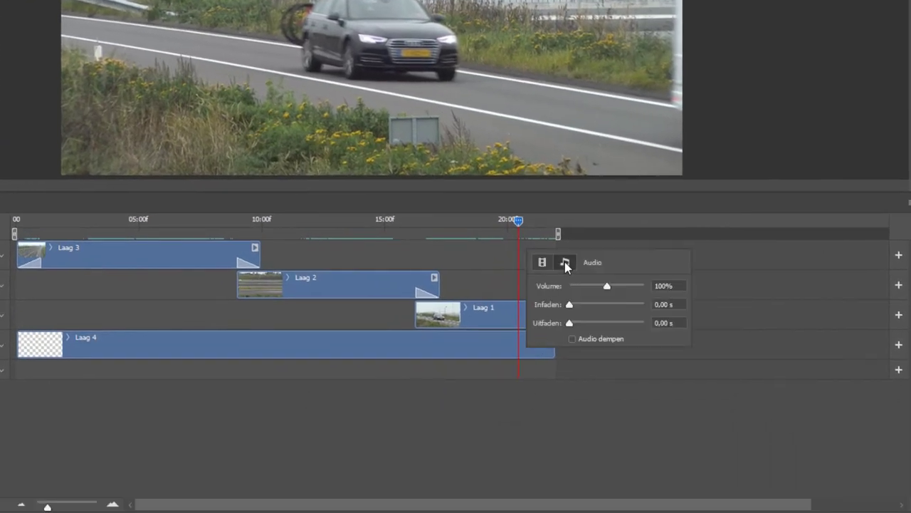
left_click_drag(571, 324, 581, 323)
left_click(542, 409)
Replay the last seconds around 18–20 s with loop playback on to check the fade
left_click(494, 222)
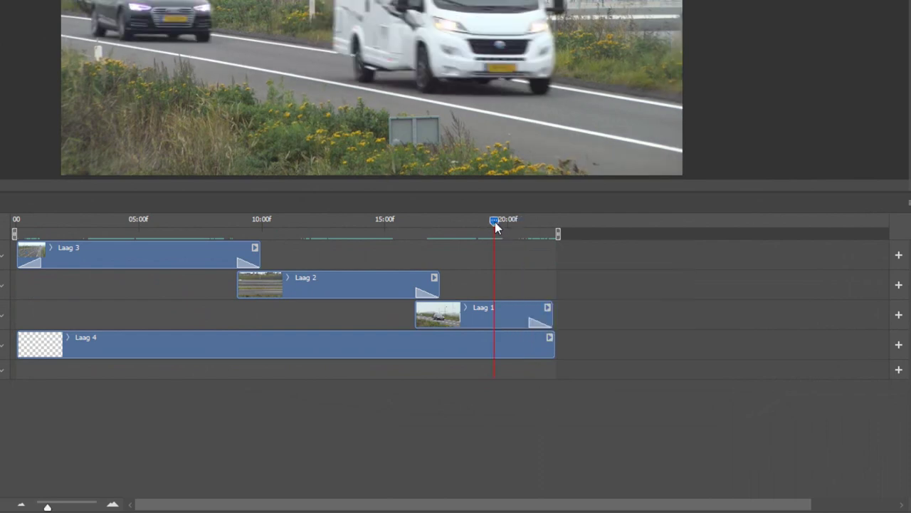
left_click_drag(451, 221, 468, 221)
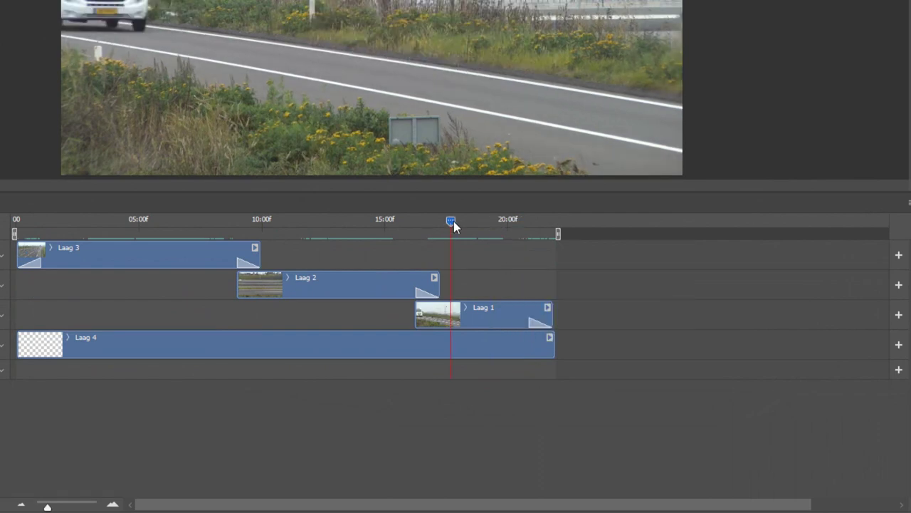
key("space")
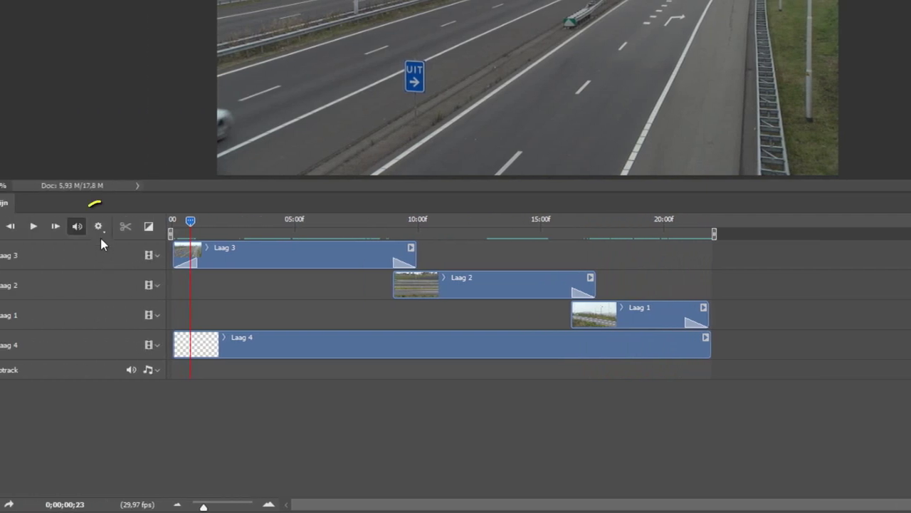
left_click(99, 226)
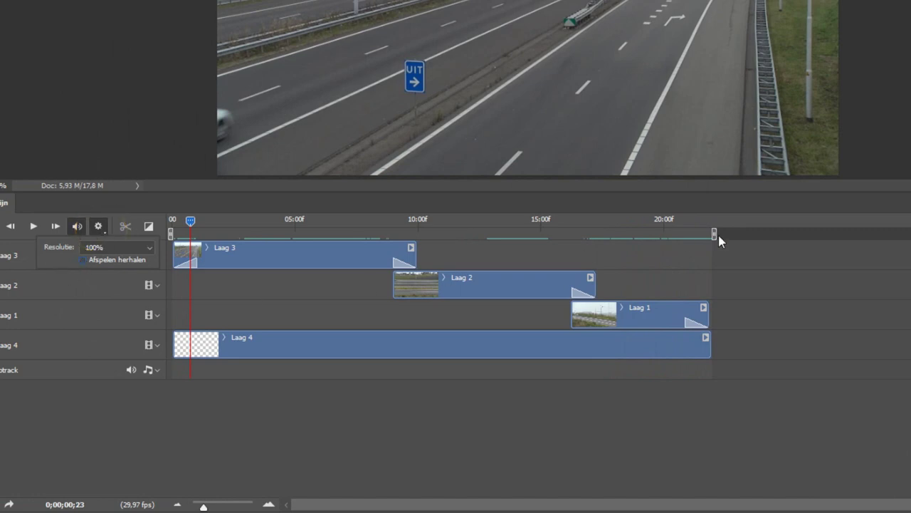
left_click(680, 226)
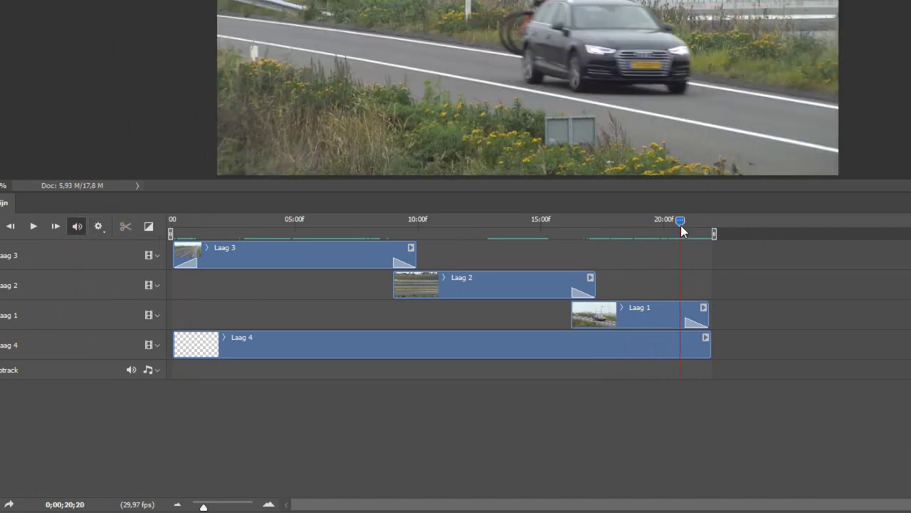
key("space")
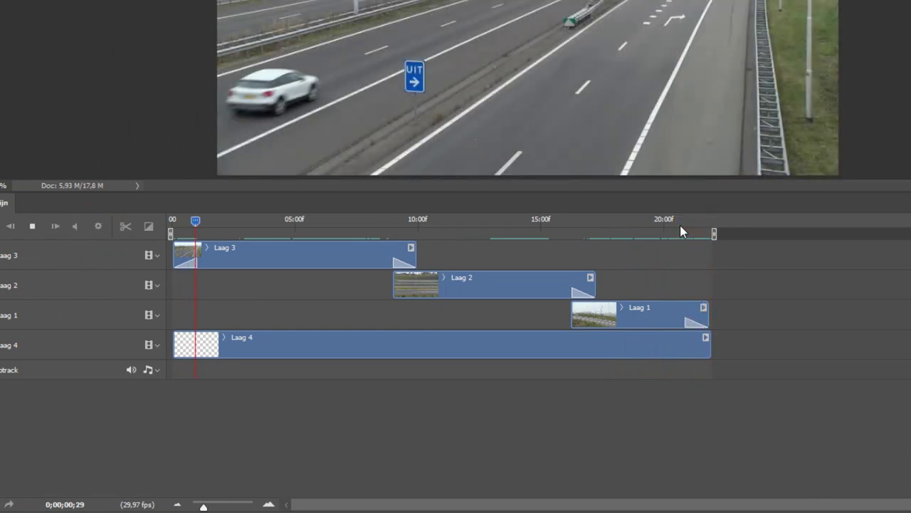
key("space")
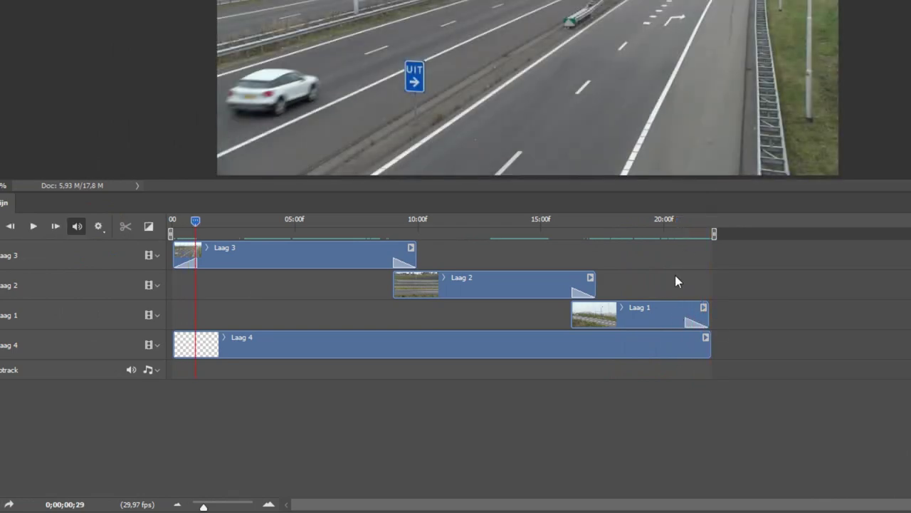
left_click(682, 227)
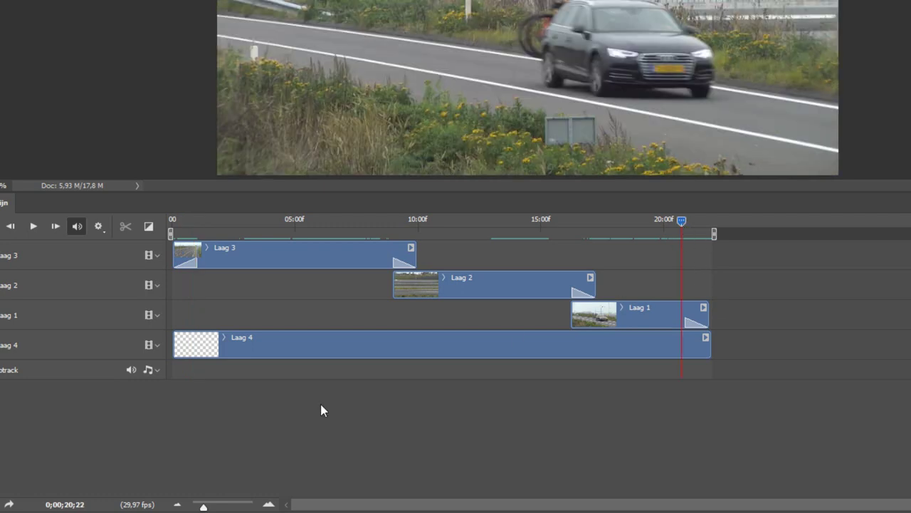
left_click(269, 504)
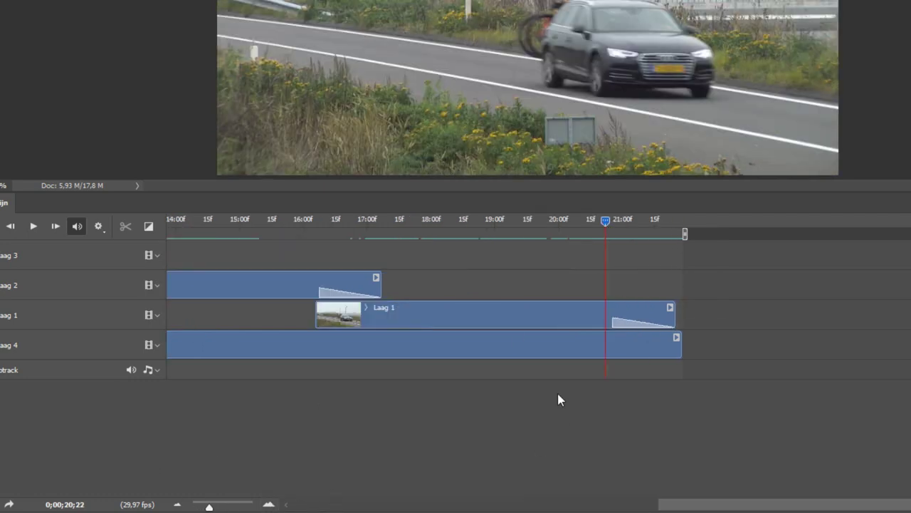
Lengthen the Laag 1 audio fade-out to about 3,19 seconds
right_click(571, 320)
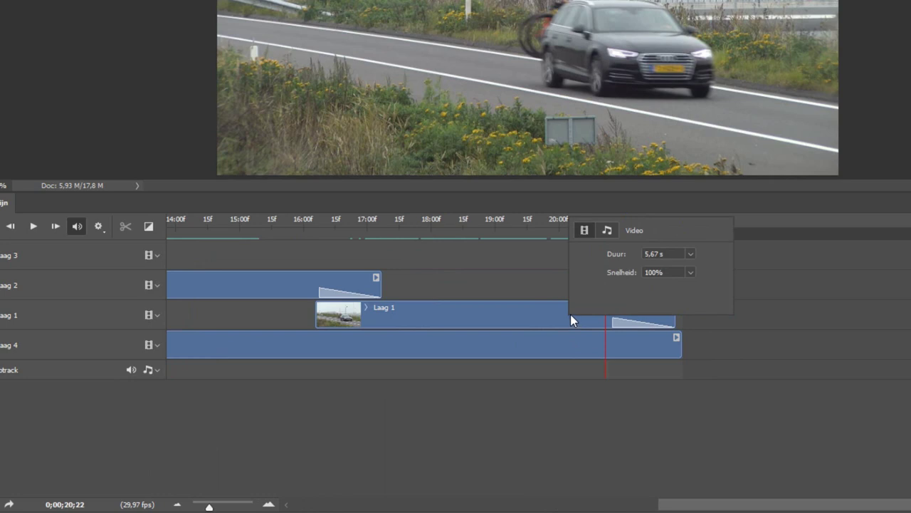
left_click(607, 230)
left_click_drag(614, 292, 654, 294)
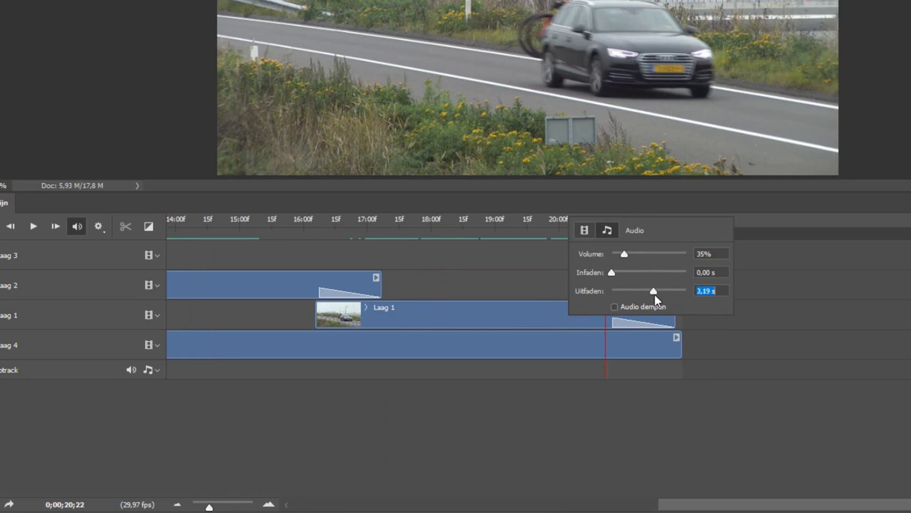
left_click(616, 347)
Recheck Laag 4's audio settings, play the ending to hear the fades, and zoom out
right_click(616, 346)
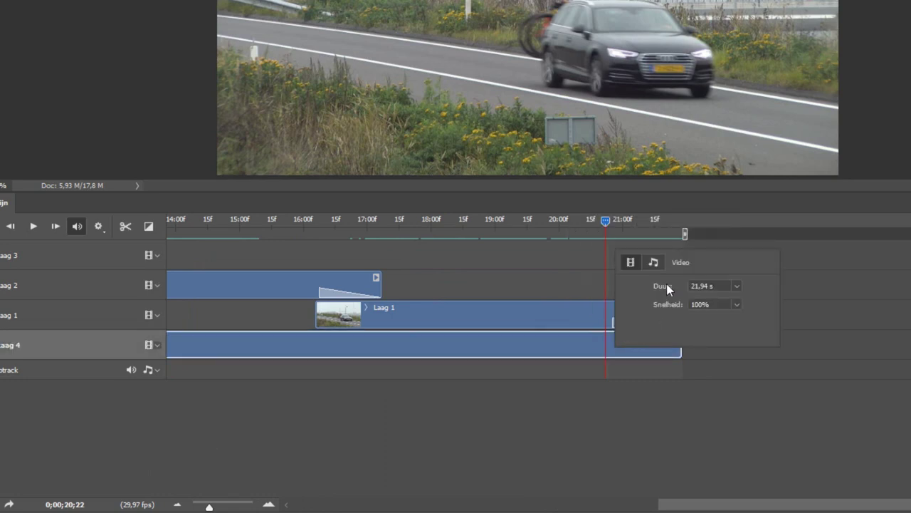
left_click(655, 260)
left_click(572, 311)
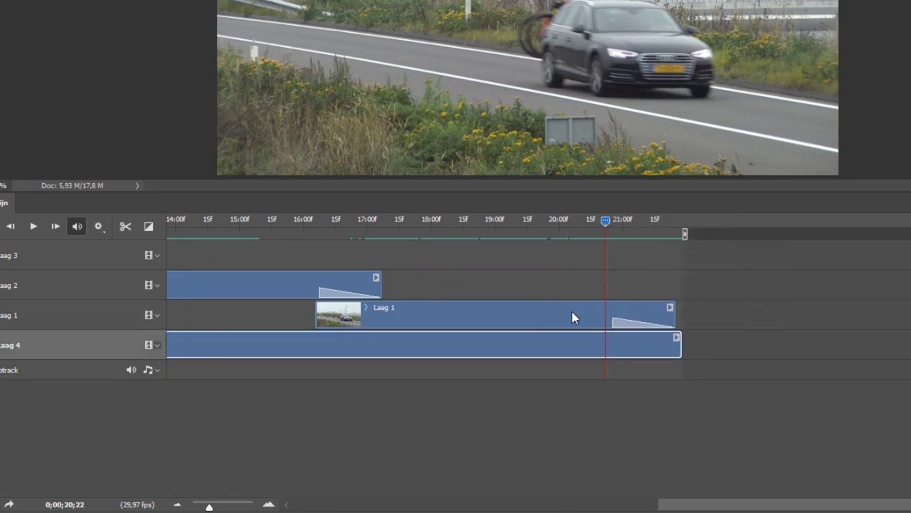
left_click(540, 220)
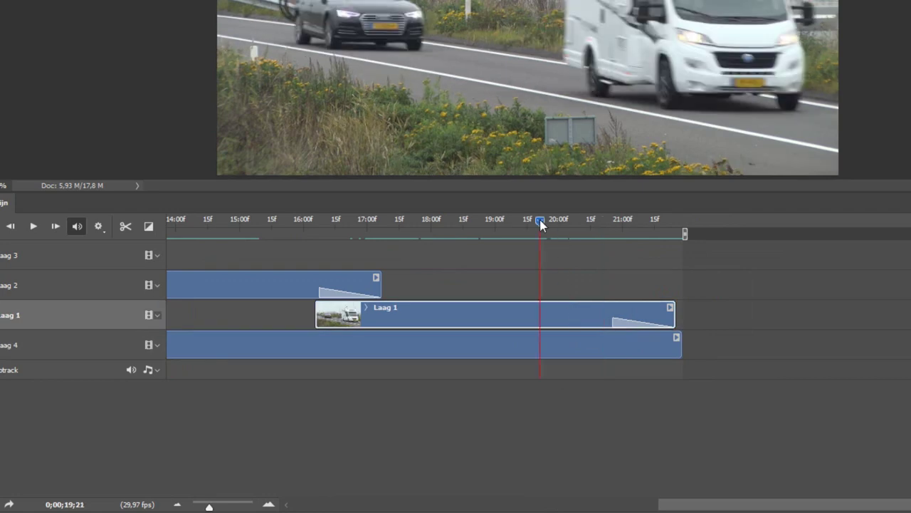
key("space")
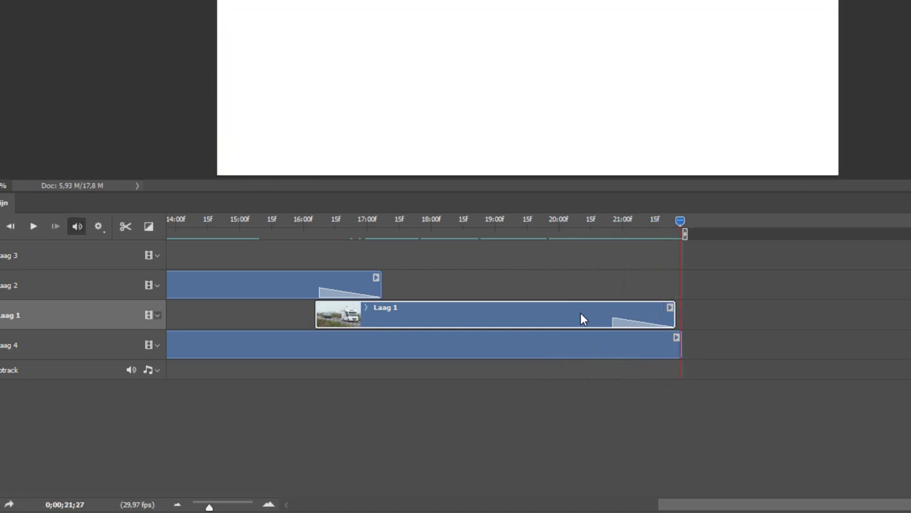
left_click(177, 505)
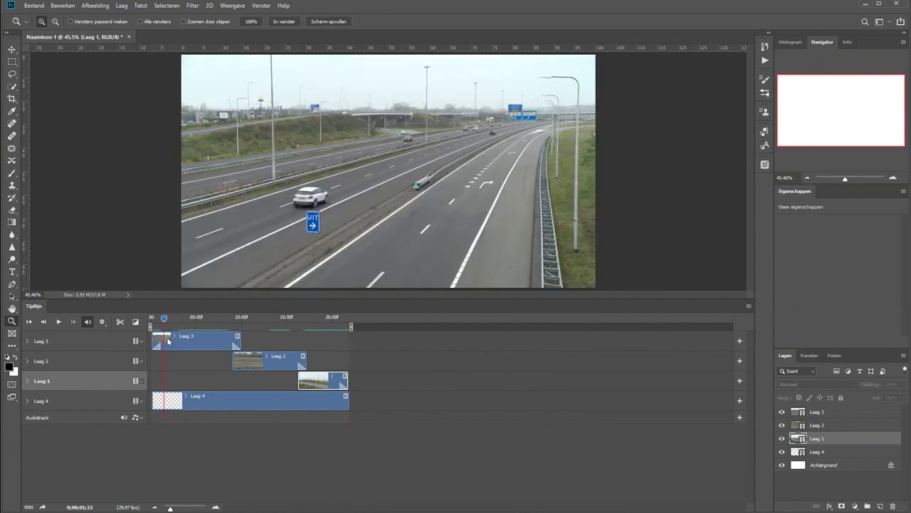
Zoom the timeline out to show all clips, then select Laag 3 and list adjustment types
left_click_drag(192, 321, 162, 320)
left_click(216, 506)
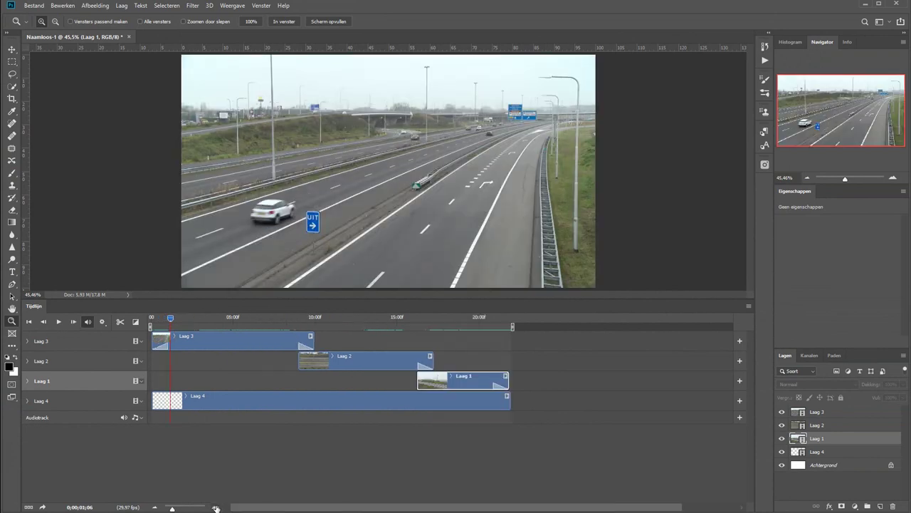
left_click(156, 506)
left_click(848, 414)
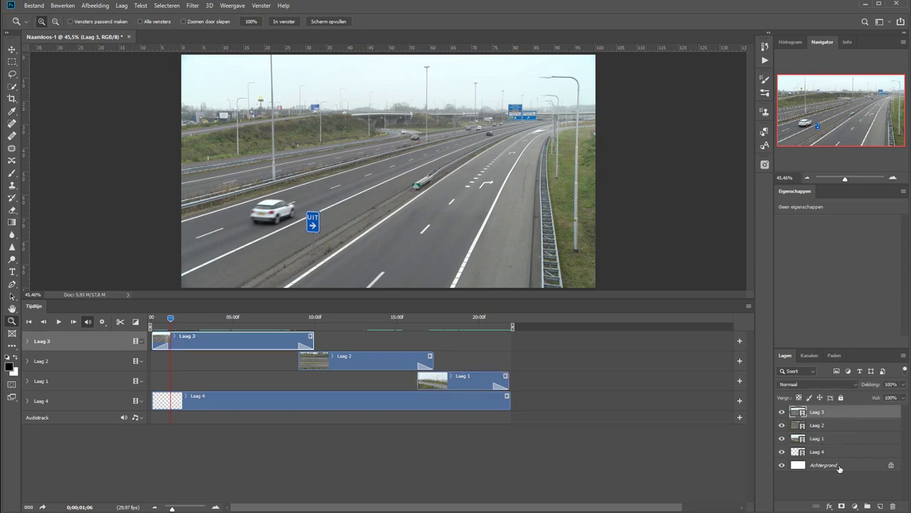
left_click(854, 506)
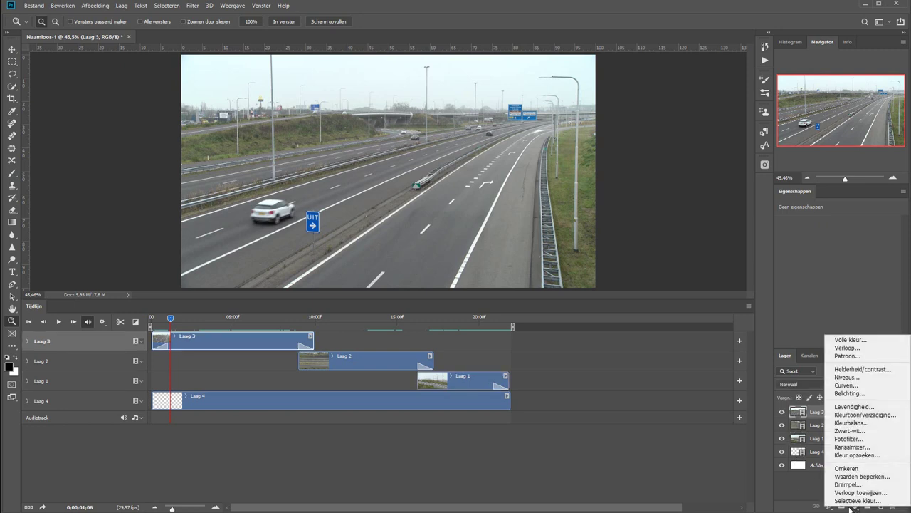
Add a Kleurtoon/verzadiging layer with saturation +56 and scrub the timeline to preview it
left_click(853, 415)
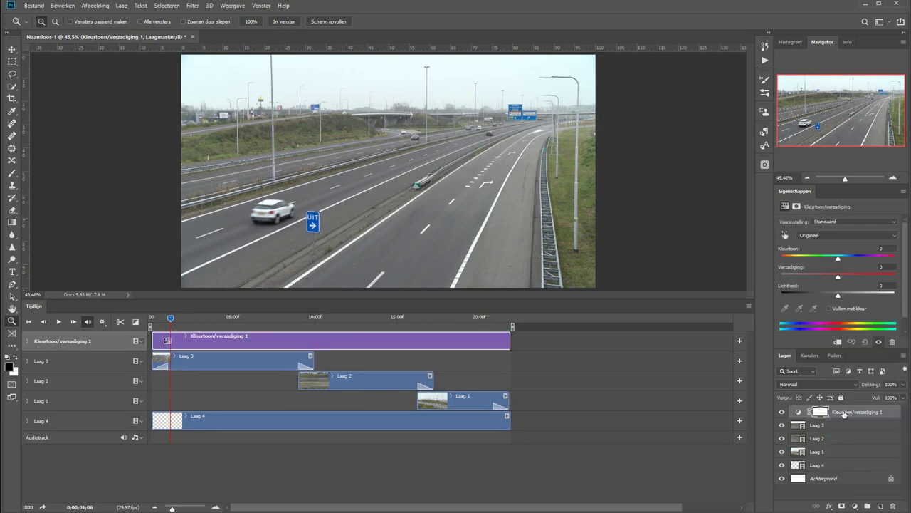
left_click_drag(841, 278, 870, 276)
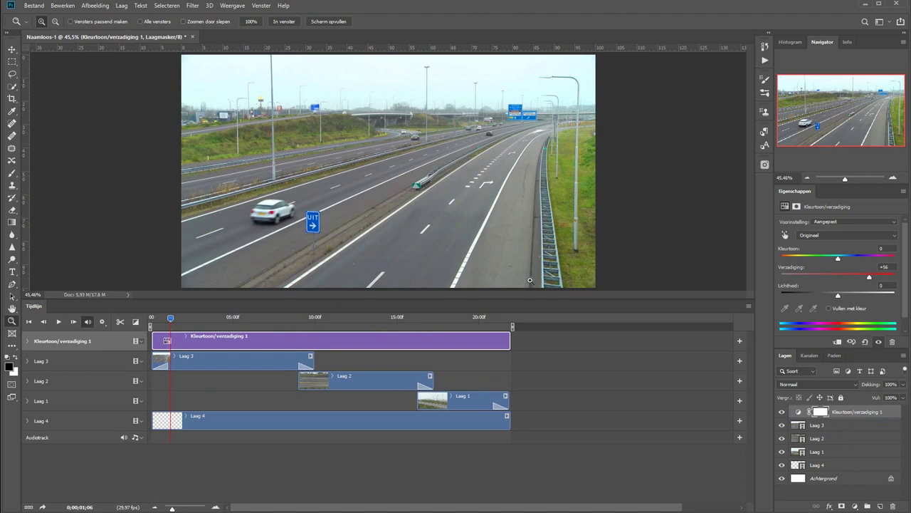
left_click(206, 320)
left_click_drag(206, 320, 344, 318)
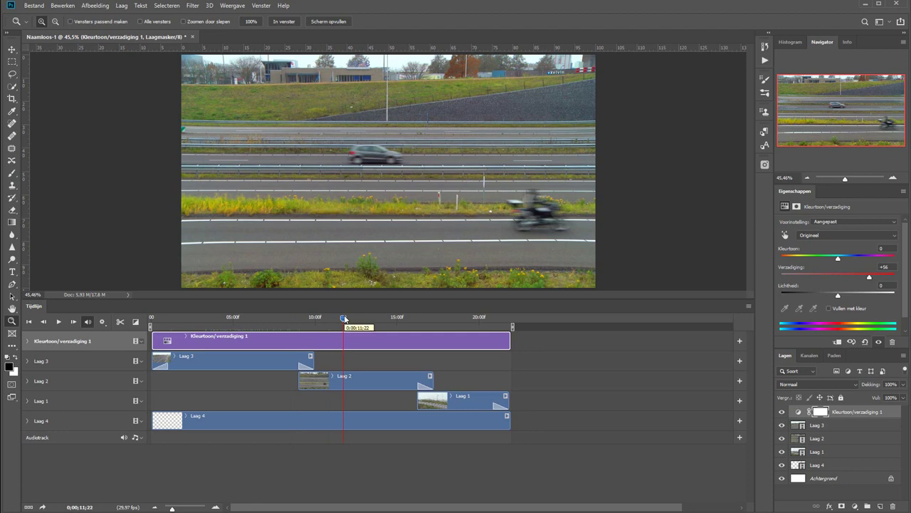
mouse_move(344, 319)
left_mouse_down()
mouse_move(408, 319)
mouse_move(243, 318)
left_mouse_up()
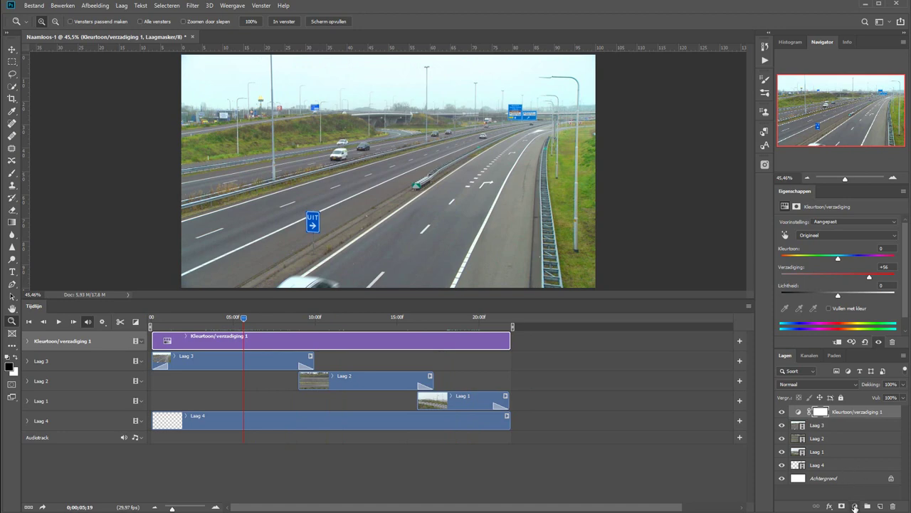
Add a Curven layer with an S-curve (darker shadows, brighter highlights), then trim and re-extend its clip
left_click(854, 504)
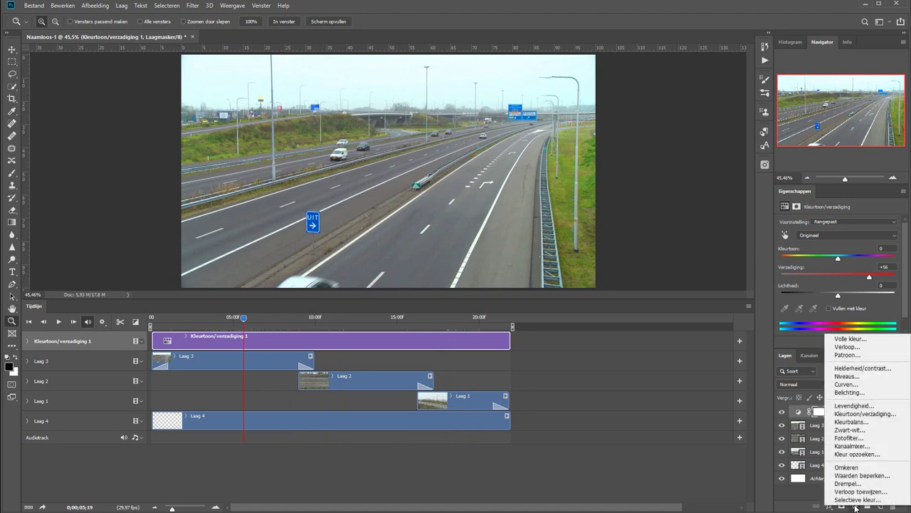
left_click(848, 385)
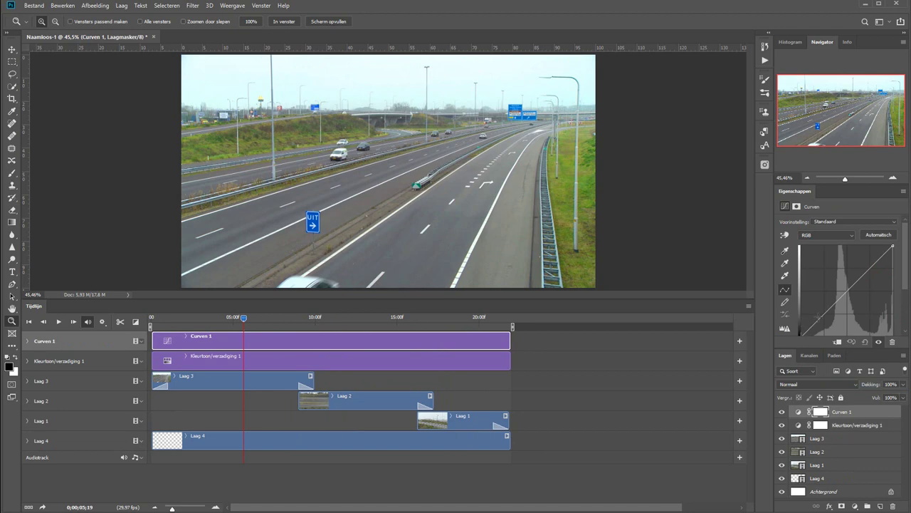
left_click_drag(824, 311, 824, 319)
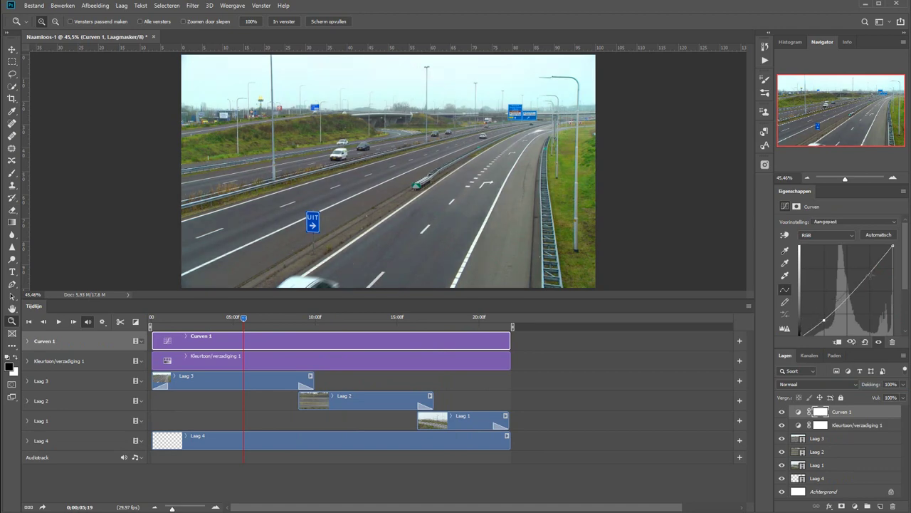
left_click_drag(867, 270, 867, 269)
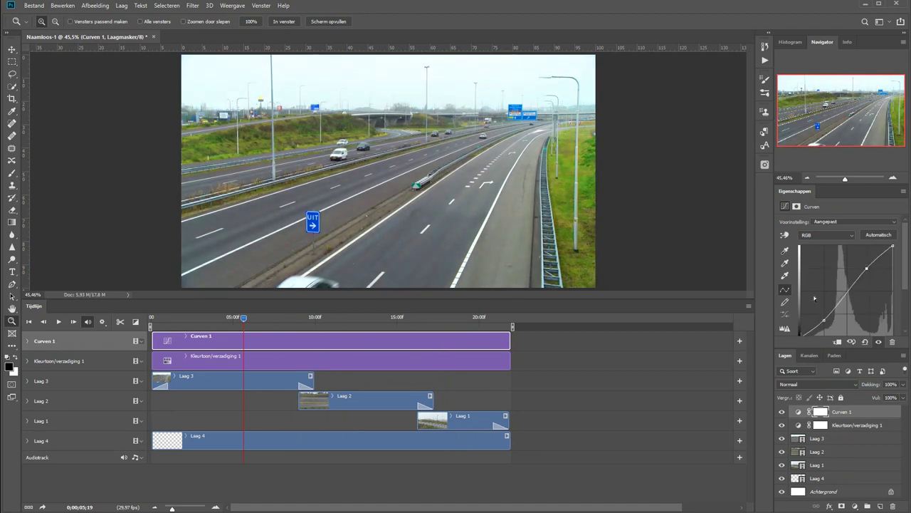
left_click_drag(509, 344, 311, 344)
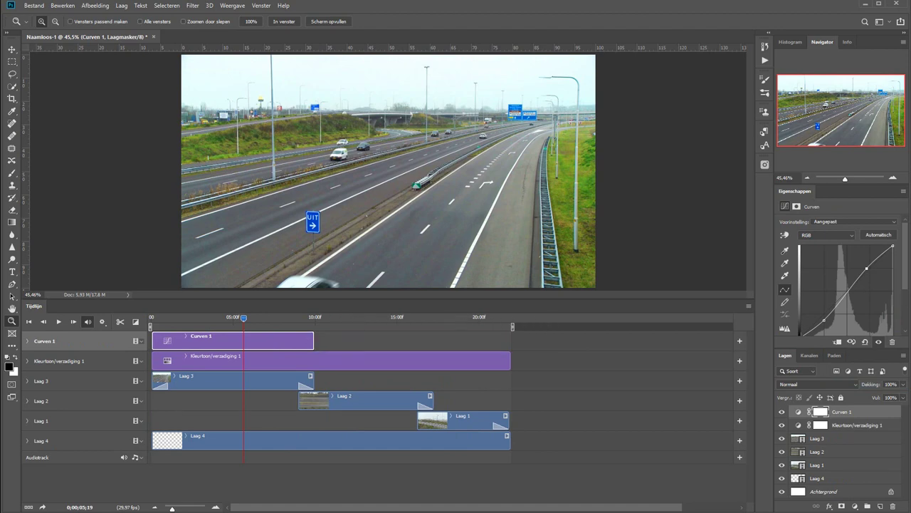
left_click_drag(314, 340, 511, 344)
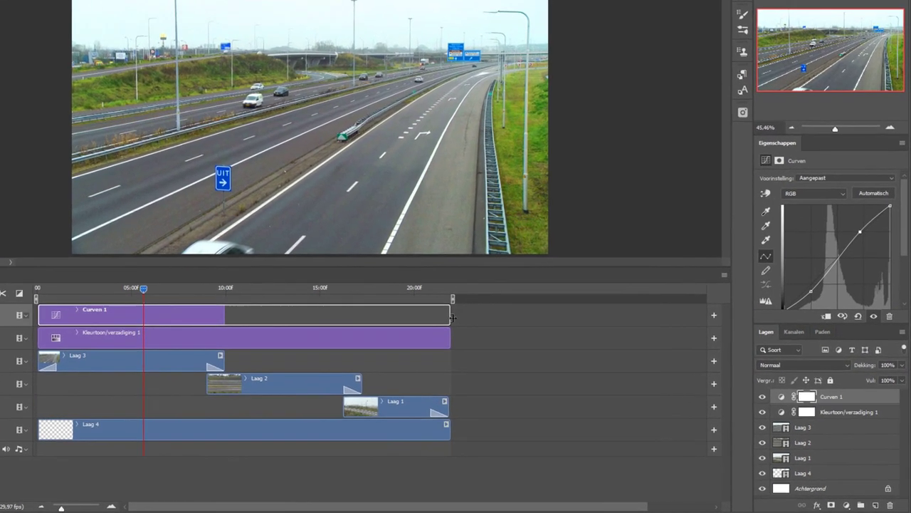
Extend Curven 1 to the end, move it below Kleurtoon/verzadiging 1, and clip it to Laag 3
left_click_drag(452, 318, 450, 318)
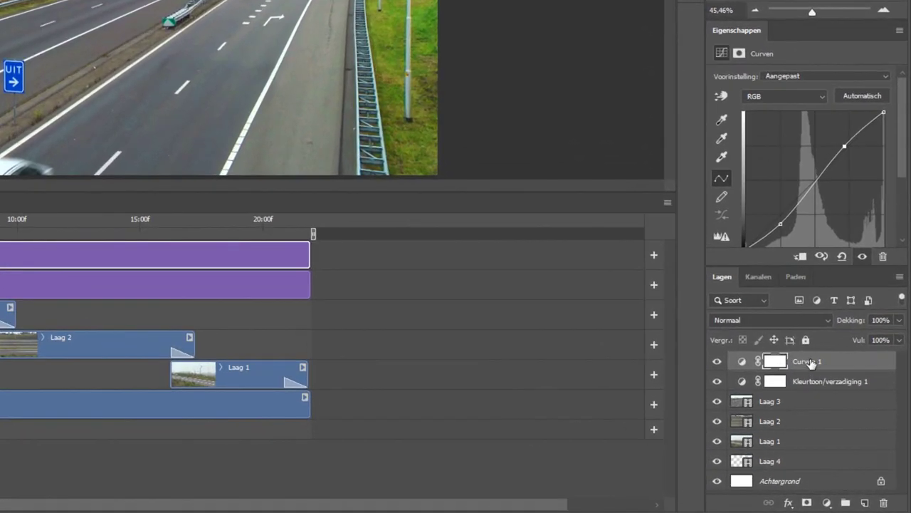
left_click_drag(810, 363, 810, 385)
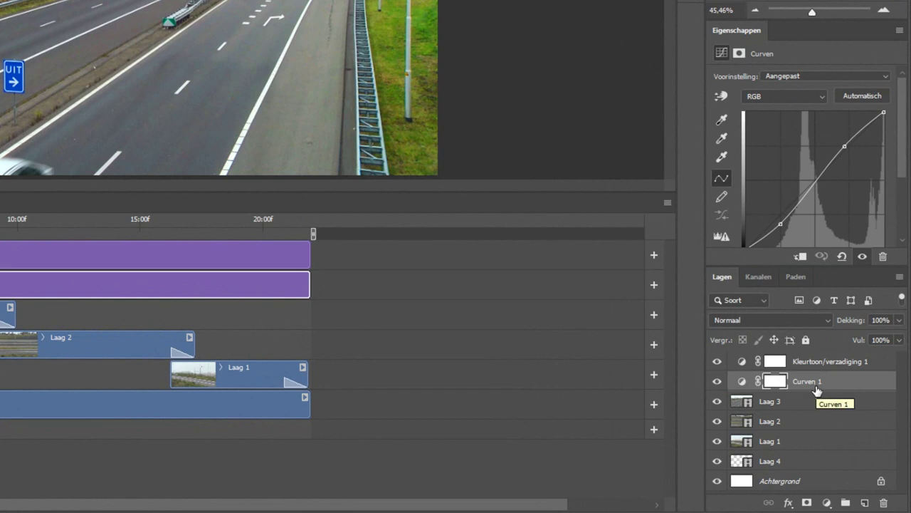
left_click(800, 258)
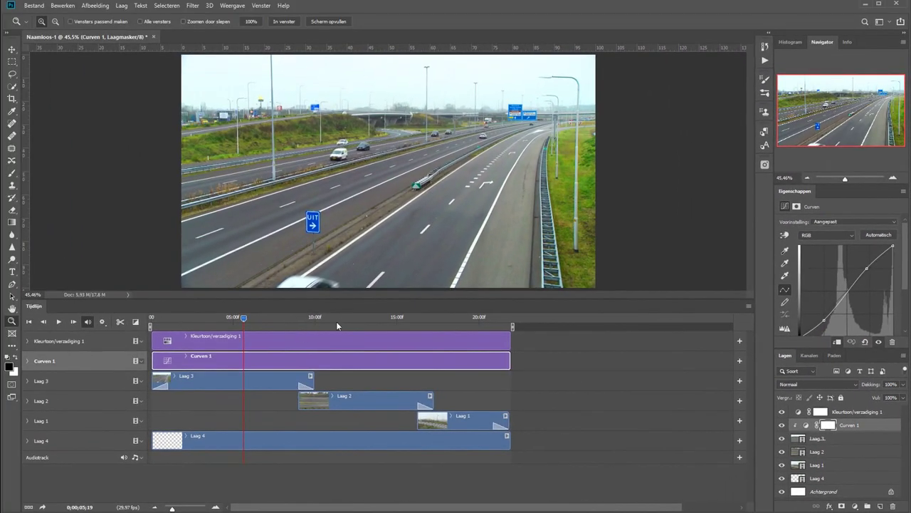
left_click_drag(336, 321, 369, 315)
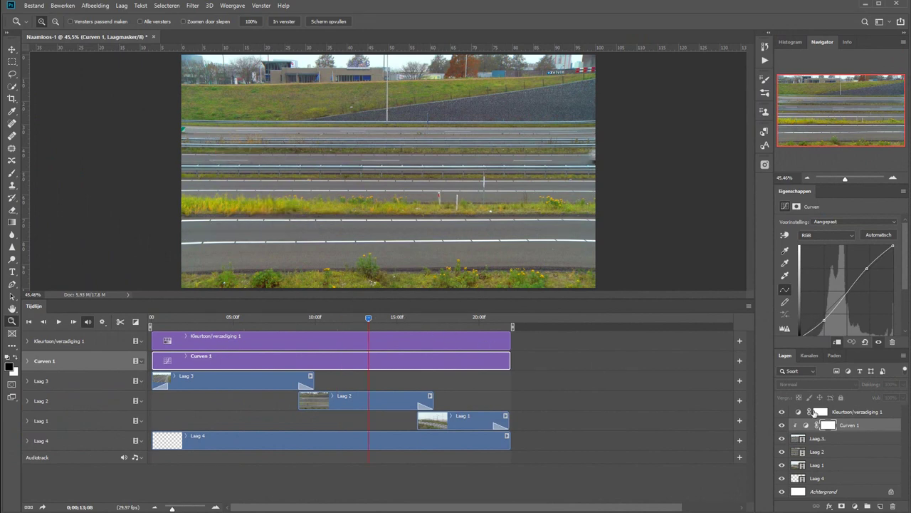
left_click(782, 426)
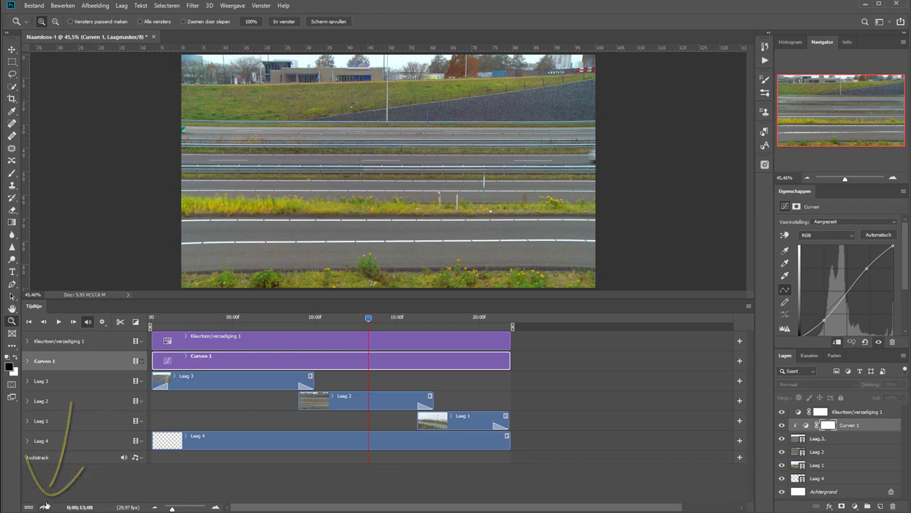
Name the output Snelweg in the Video renderen dialog
left_click(44, 507)
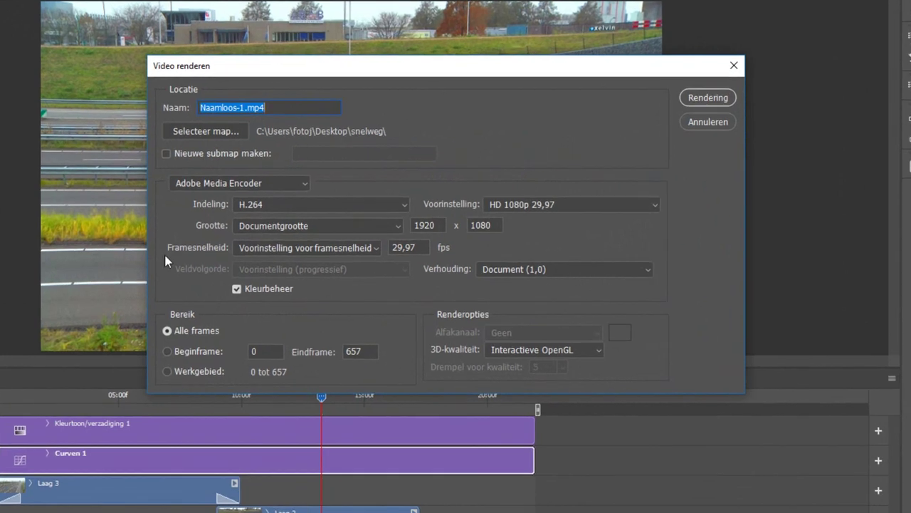
type("Snelwe")
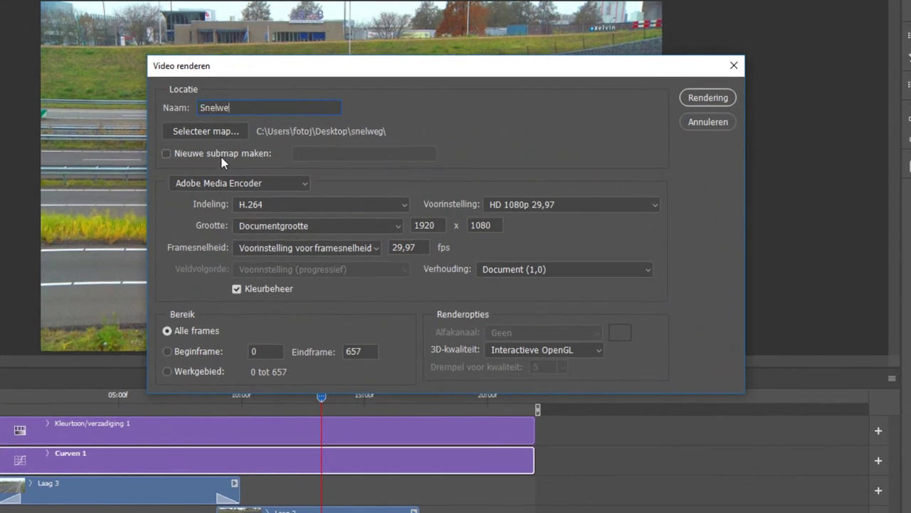
type("g")
left_click(371, 204)
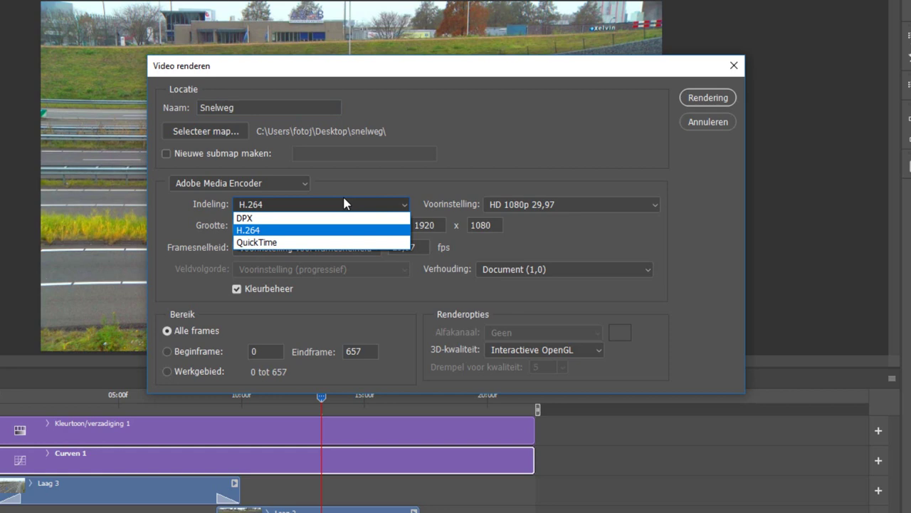
Render Snelweg as H.264 with the HD 1080p 29,97 preset at 30 fps, then open File Explorer
left_click(300, 230)
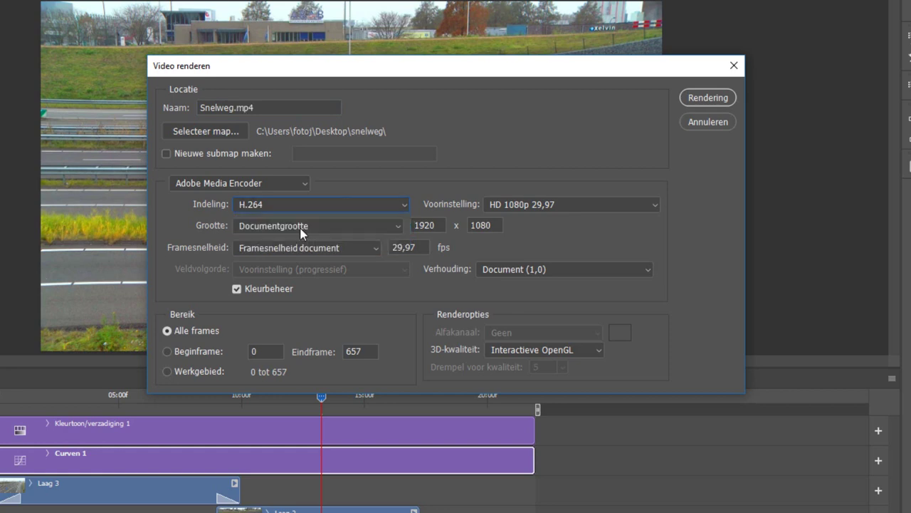
left_click(563, 205)
scroll(565, 205, "up", 2)
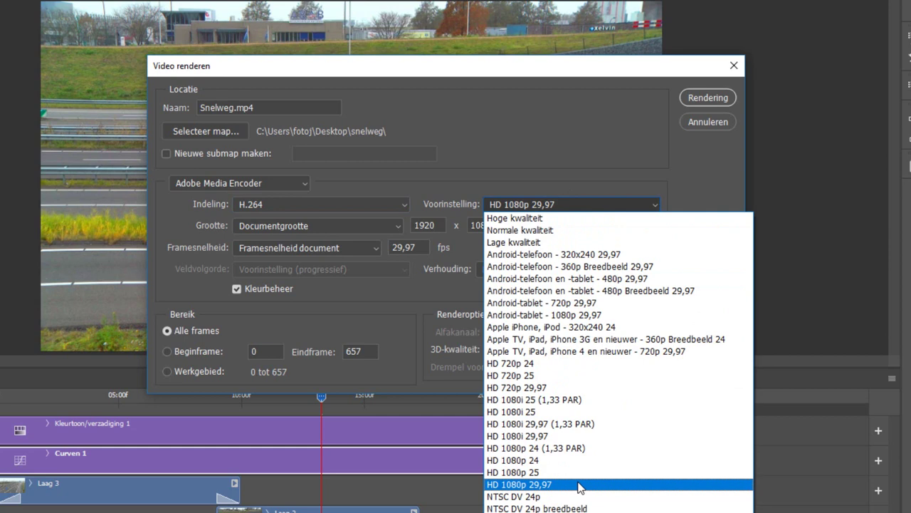
left_click(579, 487)
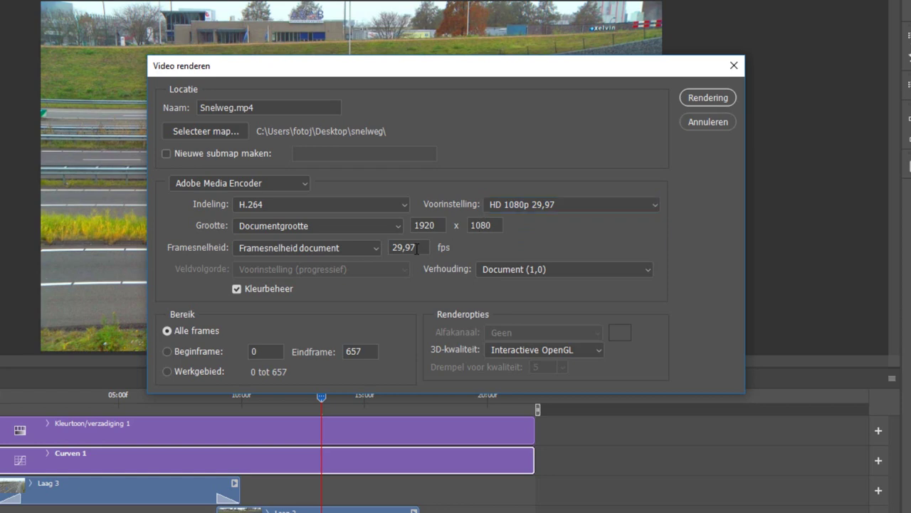
left_click_drag(419, 247, 341, 252)
type("30")
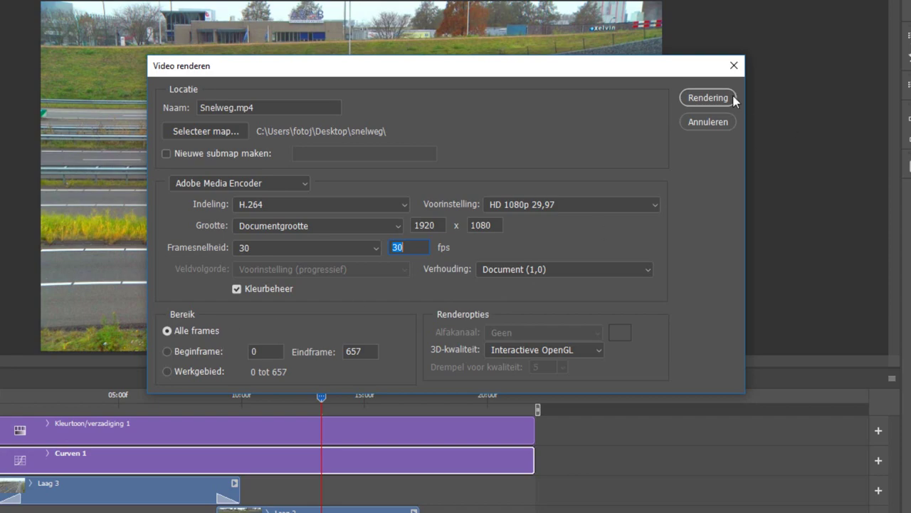
left_click(712, 99)
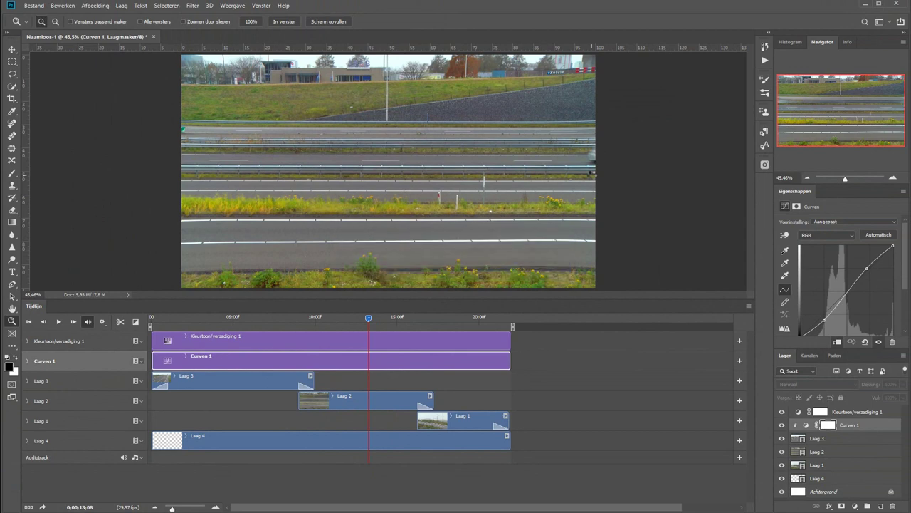
key("super+e")
Open the desktop's snelweg folder and select the 82,4 MB Snelweg.mp4
left_click(235, 187)
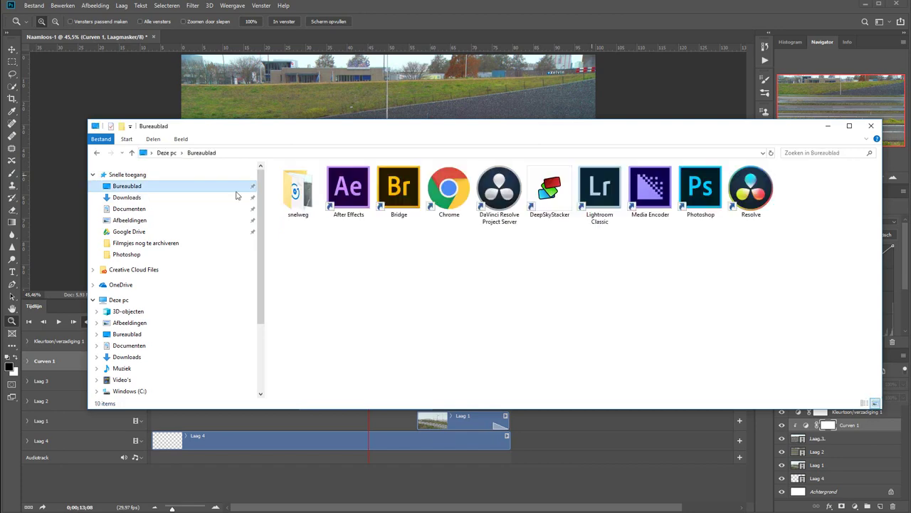
double_click(298, 188)
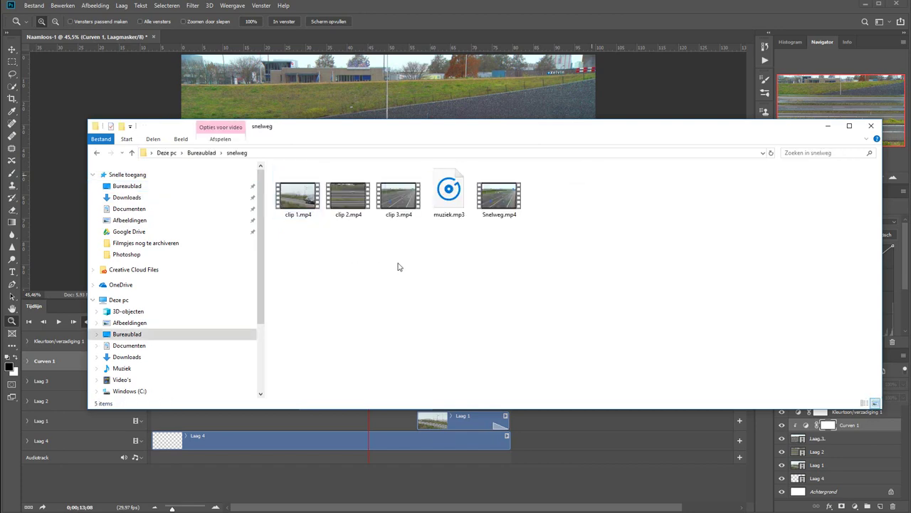
left_click(499, 204)
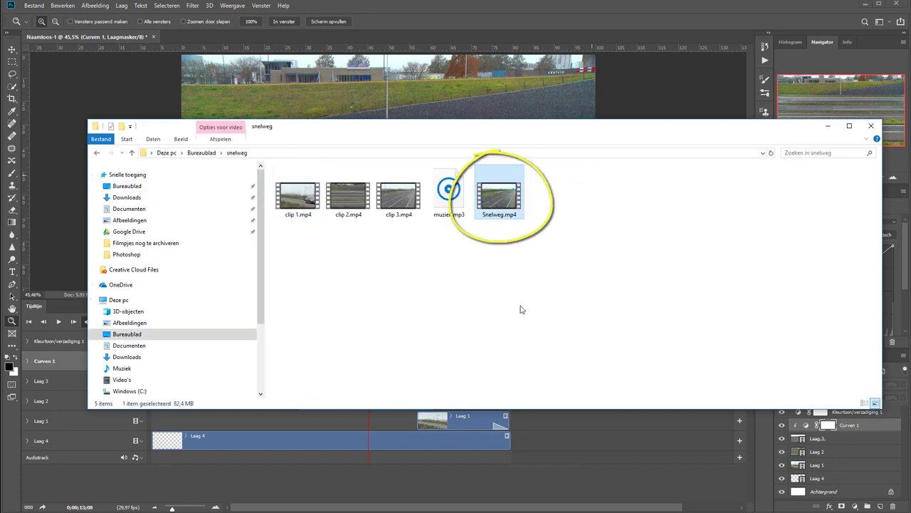